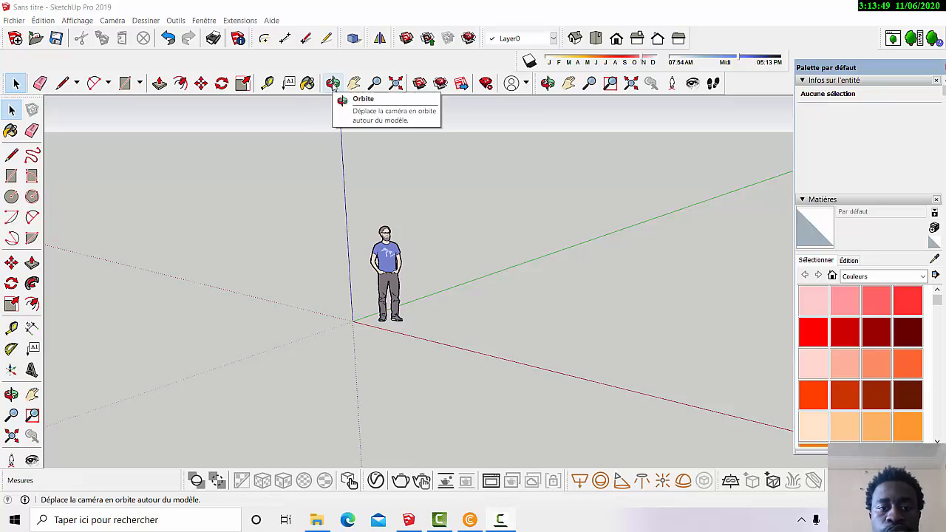
# Close the default tray (Palette par défaut) to free up the modelling area
pyautogui.click(333, 84)
pyautogui.moveTo(395, 401); pyautogui.dragTo(354, 360)
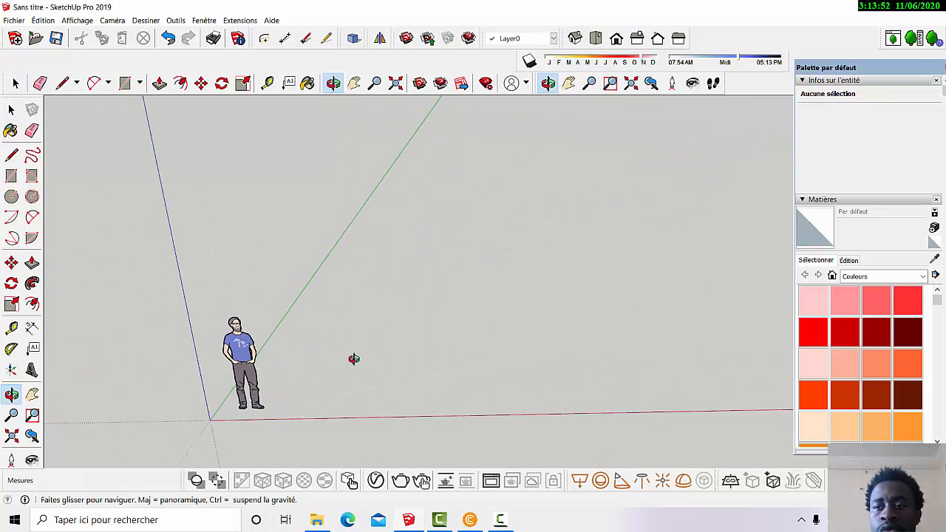
pyautogui.moveTo(914, 72); pyautogui.dragTo(917, 77)
pyautogui.click(921, 72)
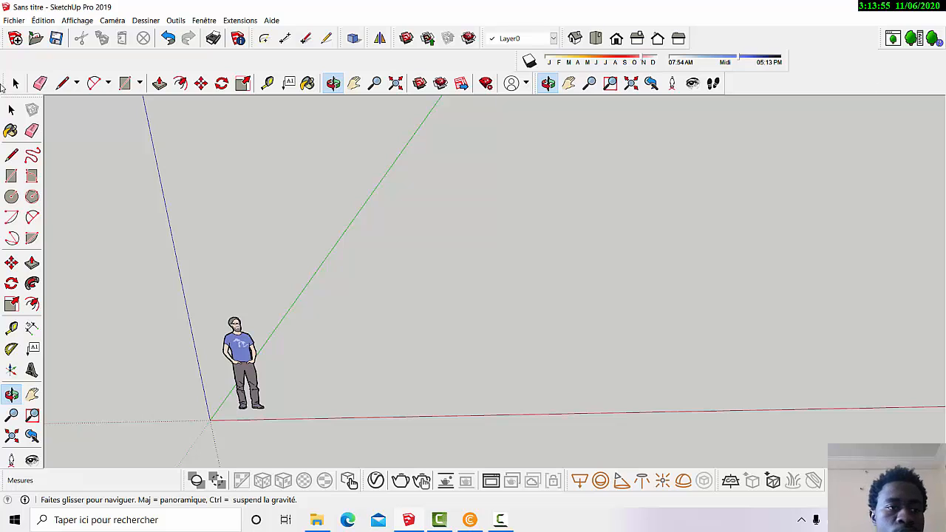
# Draw a ground rectangle about 792 by 1092 cm, away from the human figure
pyautogui.click(124, 82)
pyautogui.scroll(-1, 251, 198)
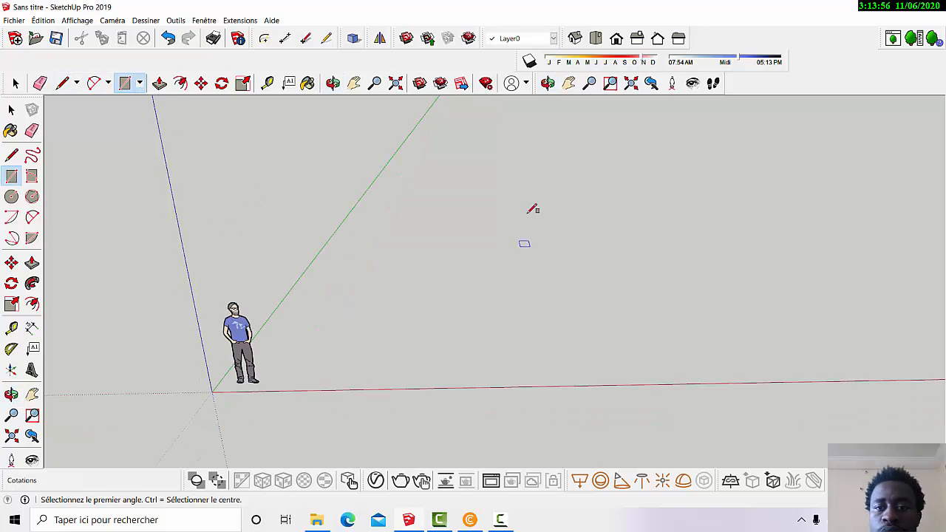
pyautogui.click(516, 156)
pyautogui.click(691, 192)
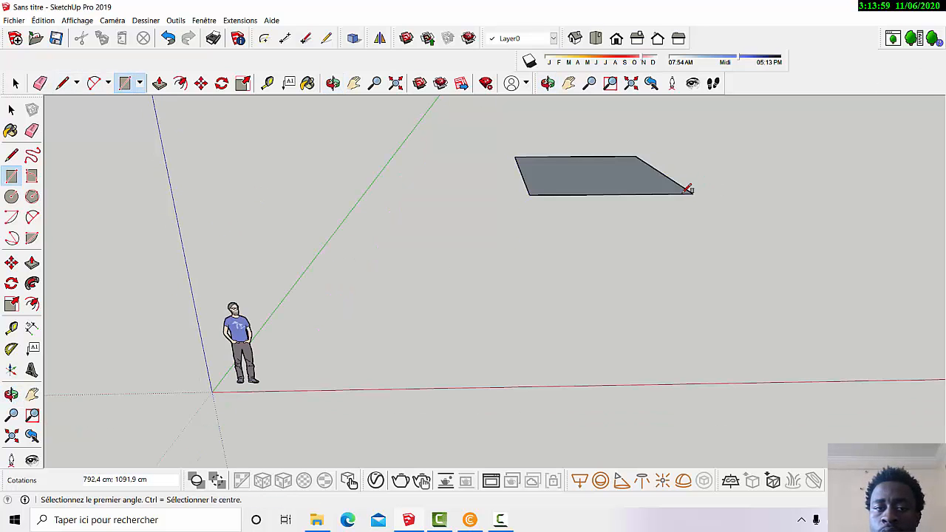
# Push/Pull the ground rectangle up 15 cm to form a floor slab
pyautogui.click(332, 83)
pyautogui.moveTo(385, 244); pyautogui.dragTo(513, 344)
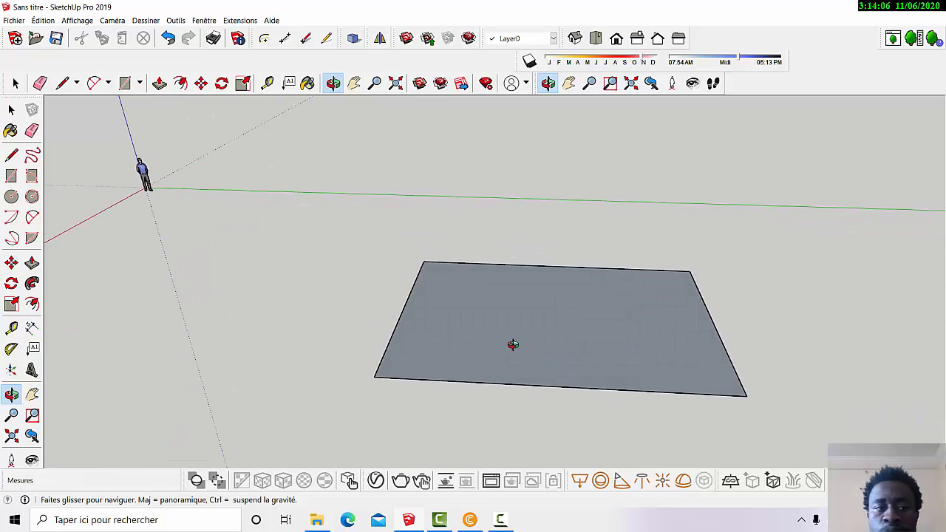
pyautogui.click(160, 83)
pyautogui.click(591, 344)
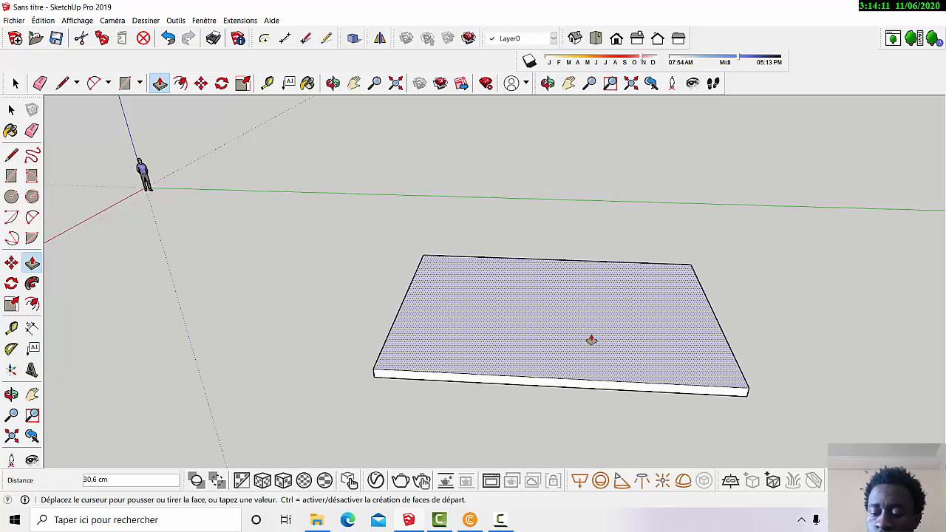
pyautogui.write('15')
pyautogui.press('Return')
pyautogui.scroll(1, 591, 338)
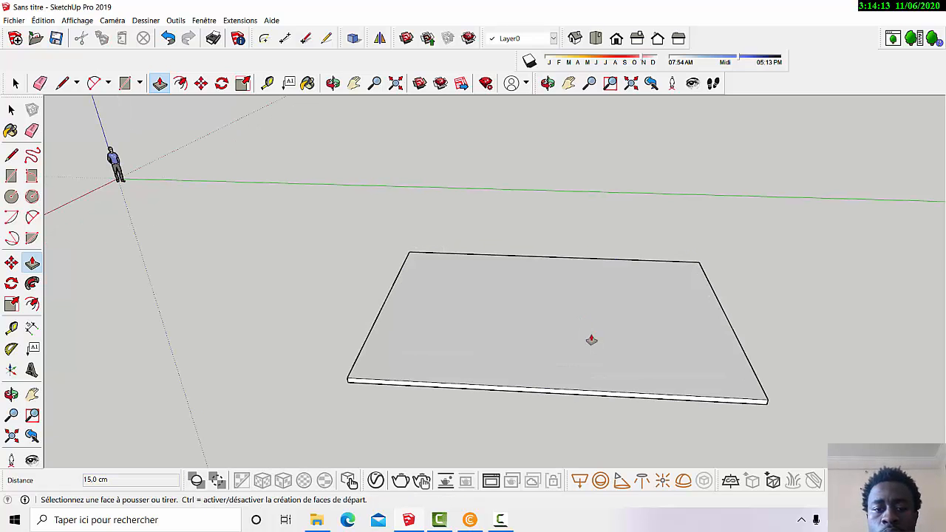
# Draw a line about 792 cm long across the slab's top, close and parallel to the short edge nearest the origin
pyautogui.click(62, 83)
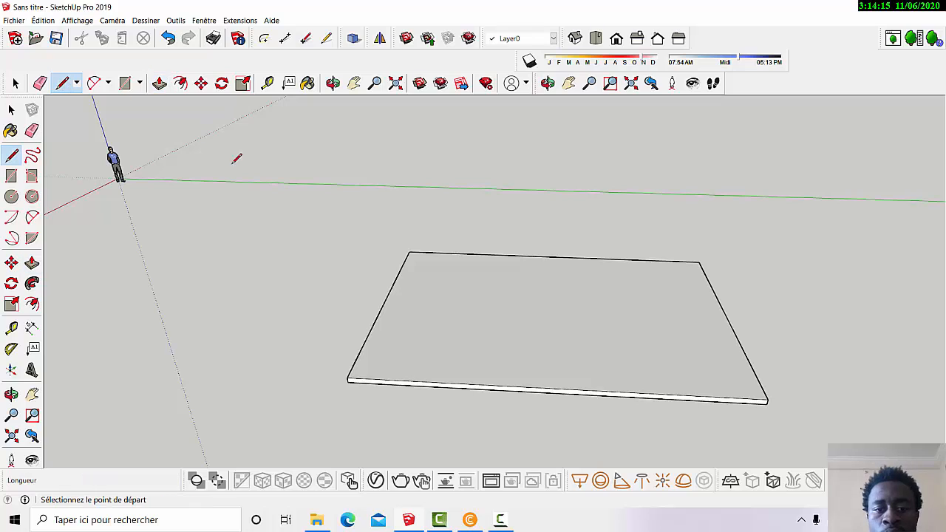
pyautogui.click(418, 252)
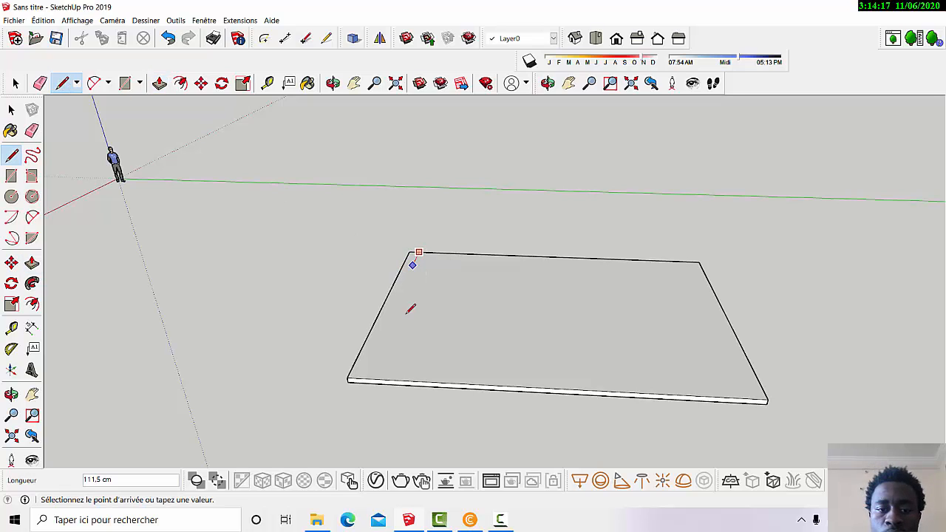
pyautogui.click(361, 378)
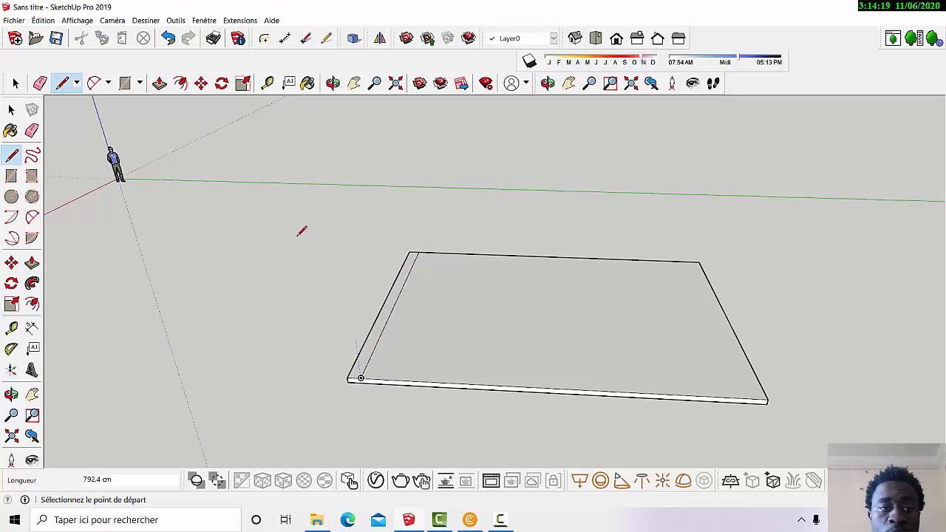
# Push/Pull the narrow strip along the slab's short edge up 300 cm to form a side wall
pyautogui.click(160, 83)
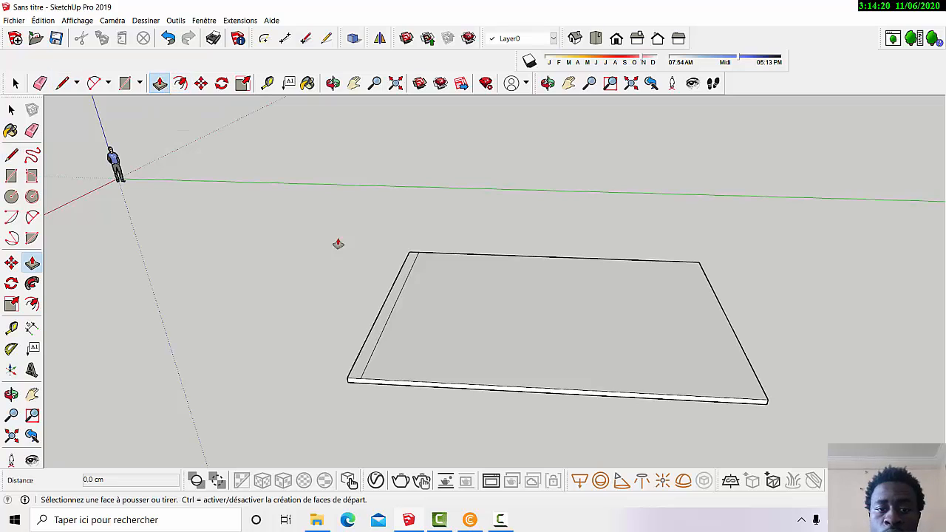
pyautogui.click(382, 319)
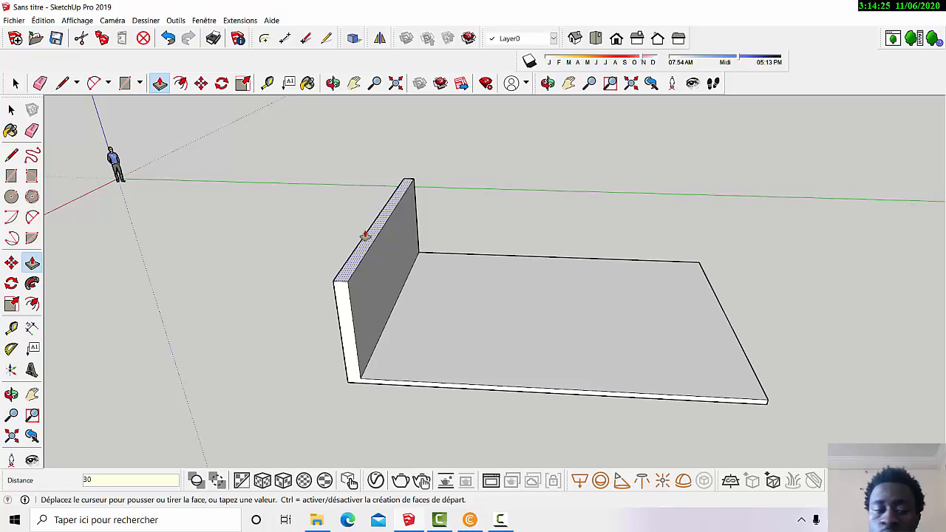
pyautogui.press('Return')
pyautogui.scroll(-3, 362, 242)
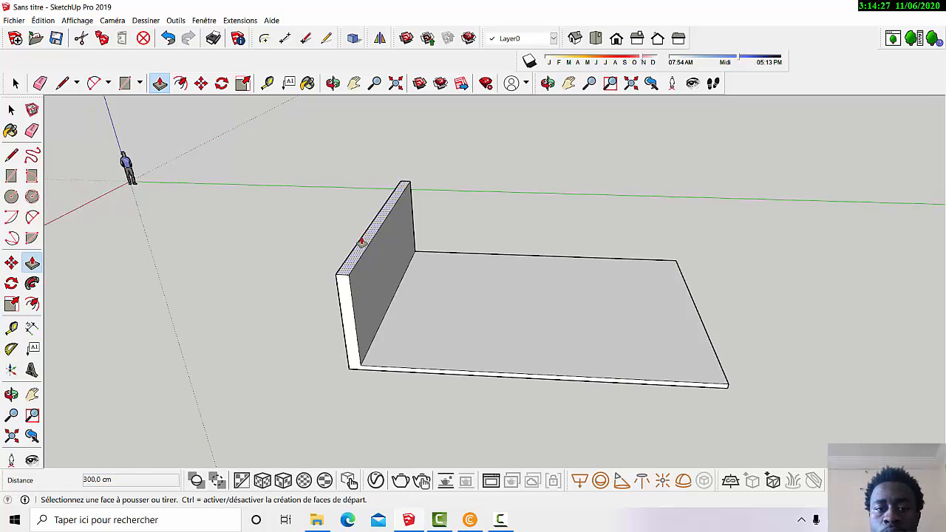
# Draw a line on the slab from the side wall's base to the opposite short edge, close and parallel to the back edge
pyautogui.scroll(2, 555, 224)
pyautogui.scroll(2, 569, 276)
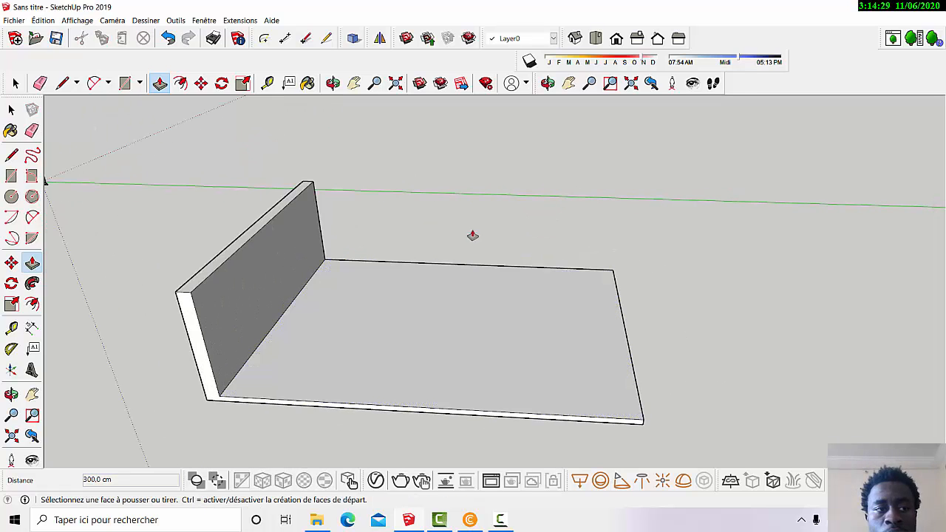
pyautogui.click(64, 83)
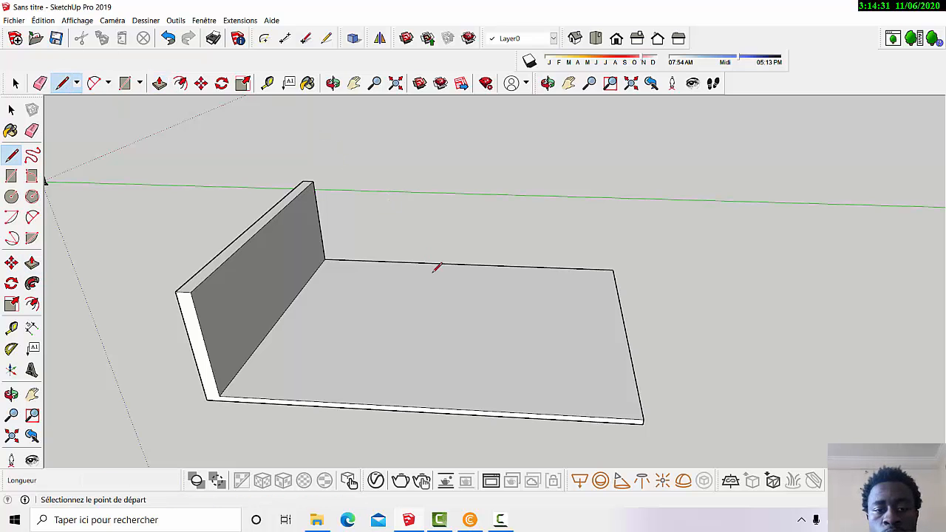
pyautogui.click(319, 267)
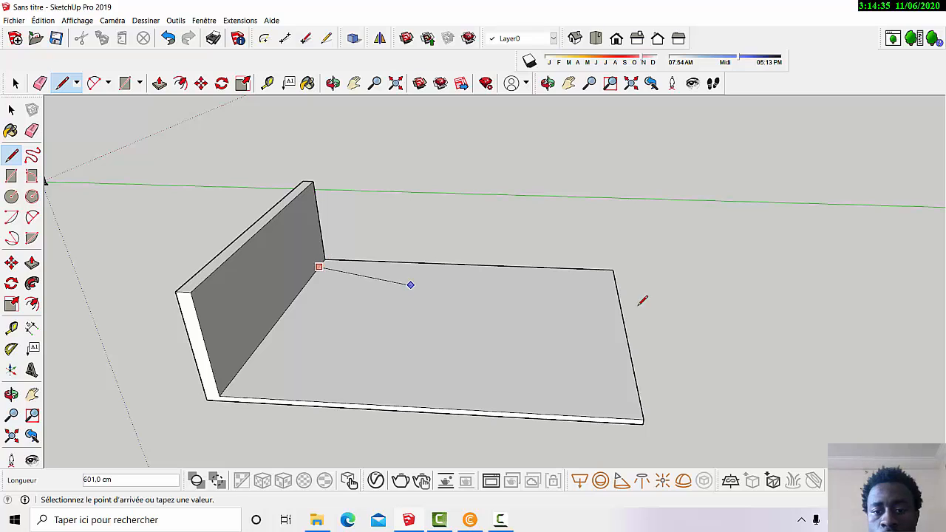
pyautogui.click(613, 274)
# Push/Pull the strip along the slab's back edge up to the side wall's height of 300 cm
pyautogui.press('p')
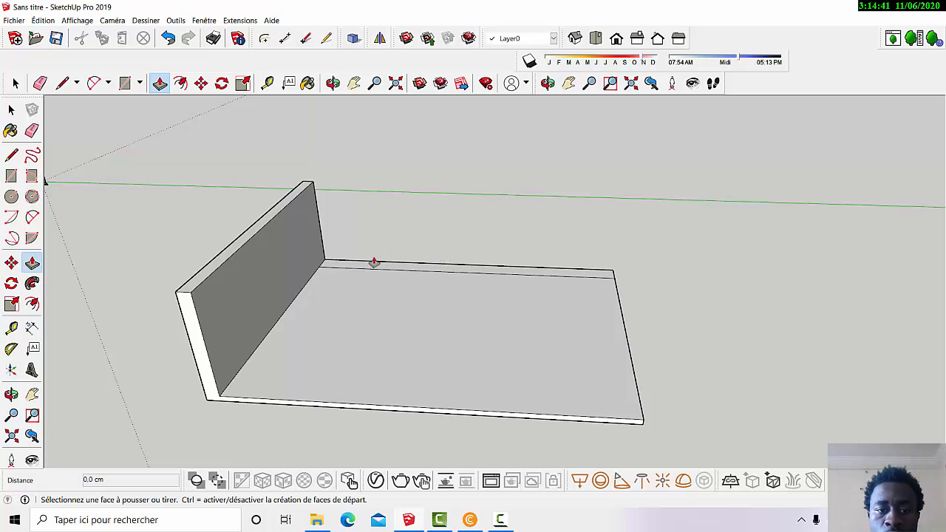
pyautogui.scroll(4, 362, 260)
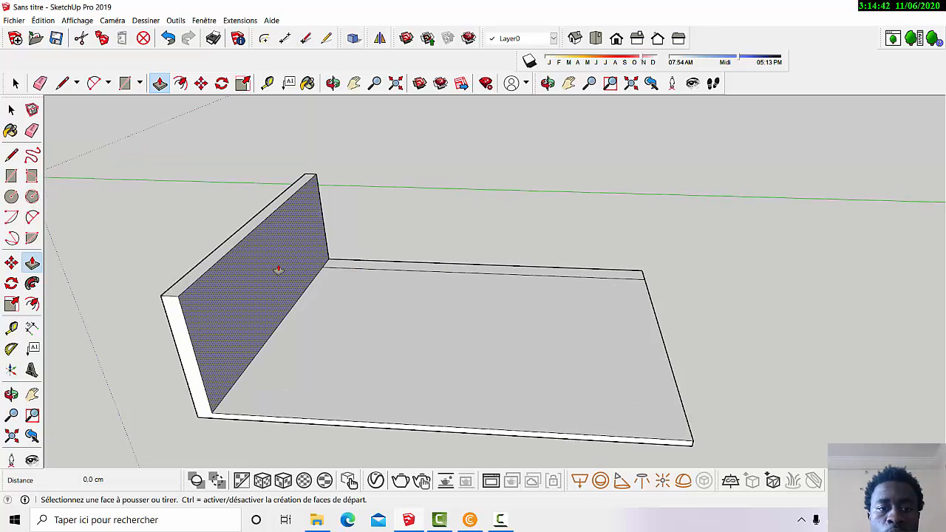
pyautogui.click(369, 267)
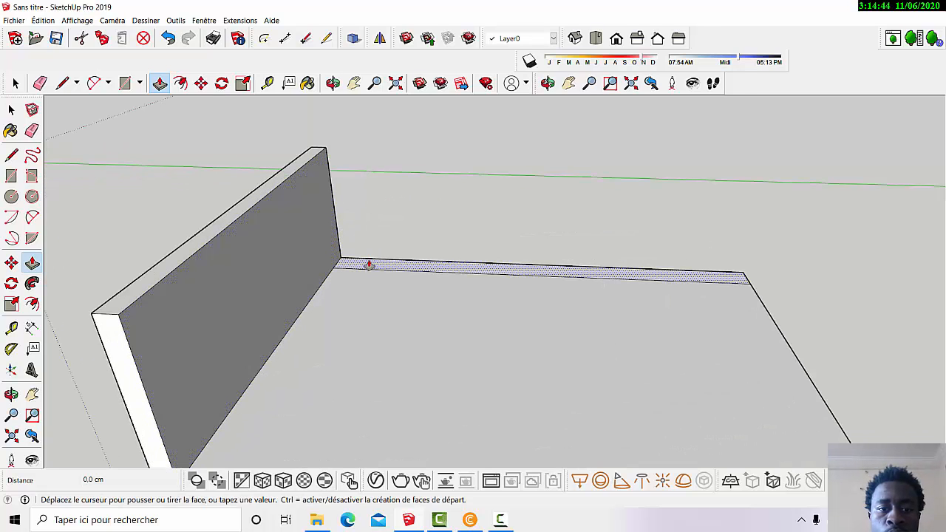
pyautogui.click(287, 182)
pyautogui.scroll(-3, 286, 183)
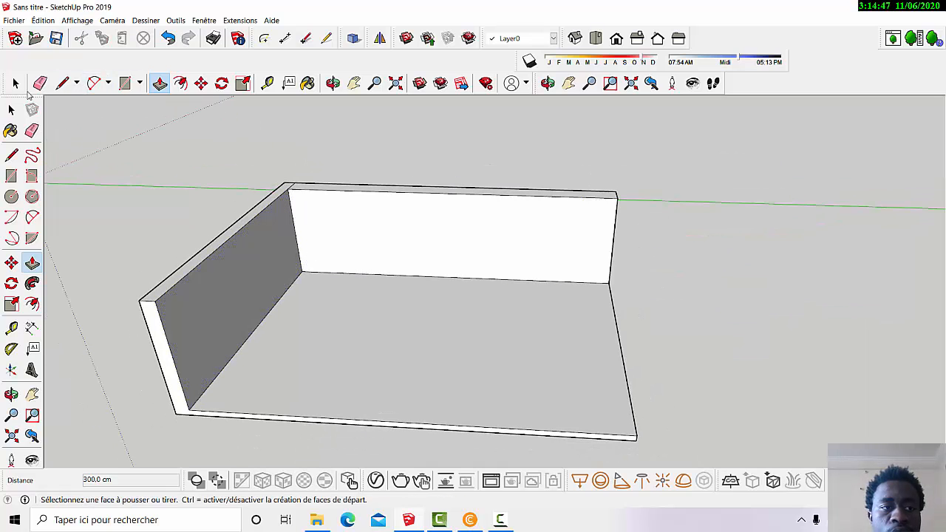
# Draw a horizontal line about 1055 cm long across the back wall's inner face, just below its top edge
pyautogui.click(60, 83)
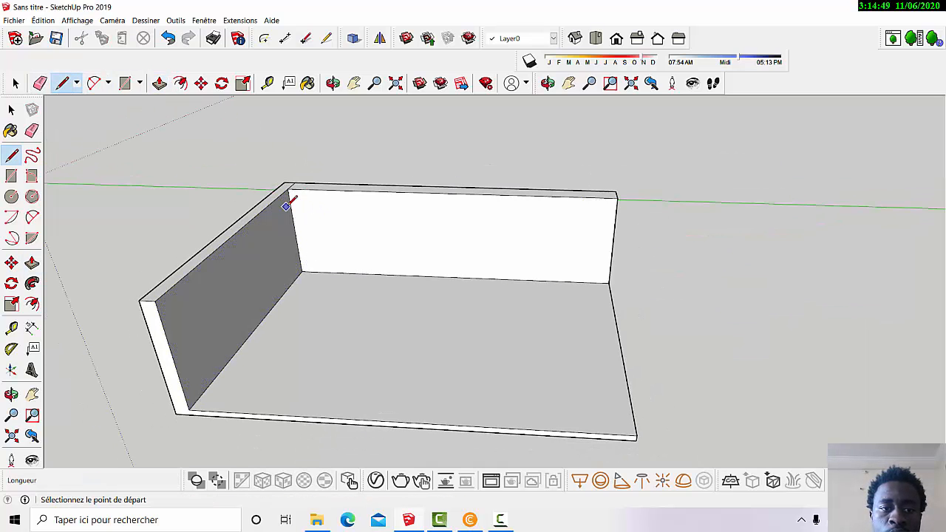
pyautogui.click(289, 200)
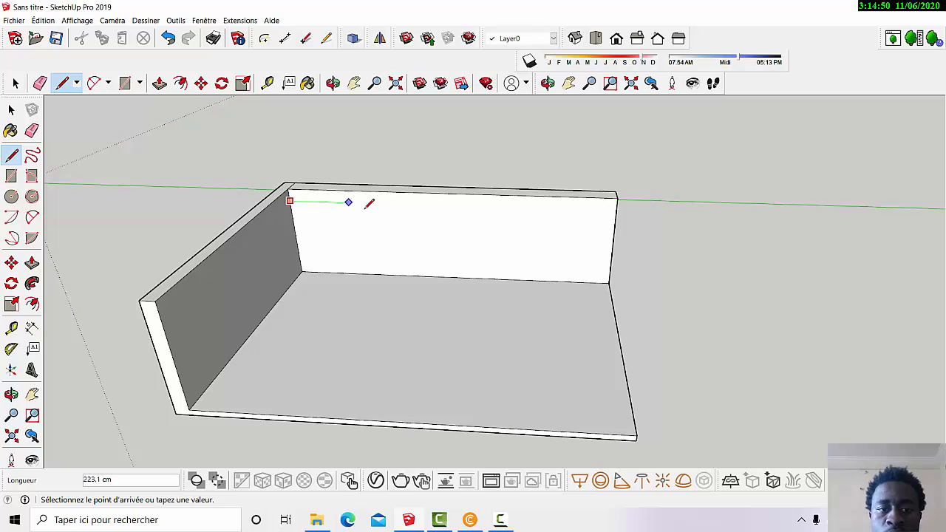
pyautogui.click(616, 210)
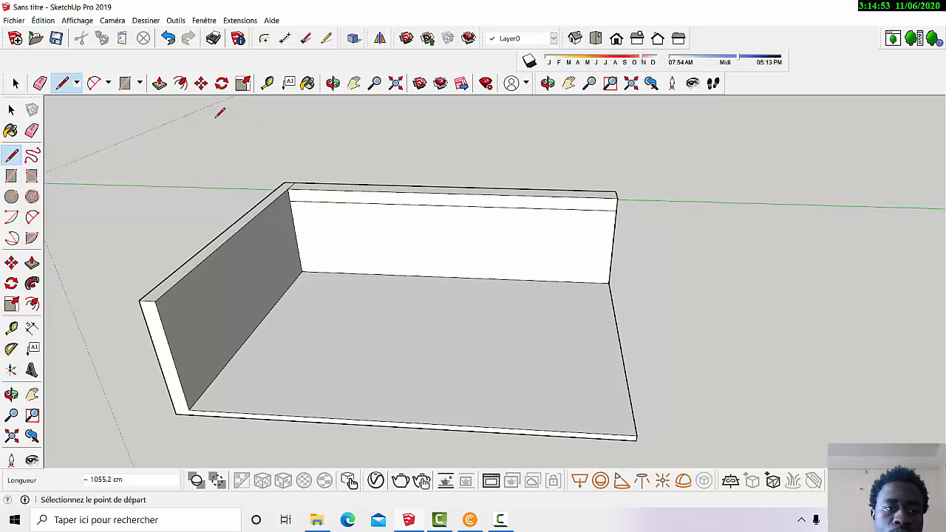
# Push/Pull the narrow band atop the back wall's inner face outward about 159 cm to form an overhang
pyautogui.click(160, 82)
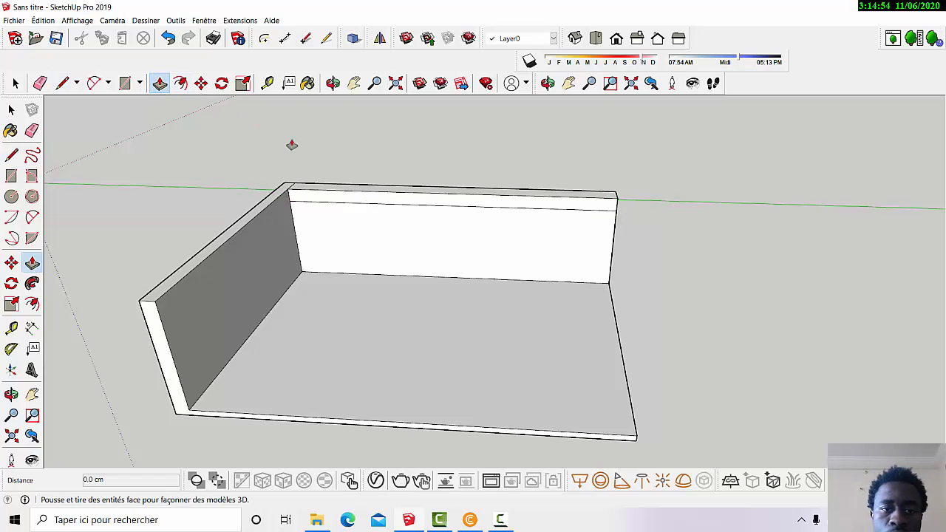
pyautogui.click(392, 207)
pyautogui.click(382, 226)
pyautogui.scroll(-3, 317, 224)
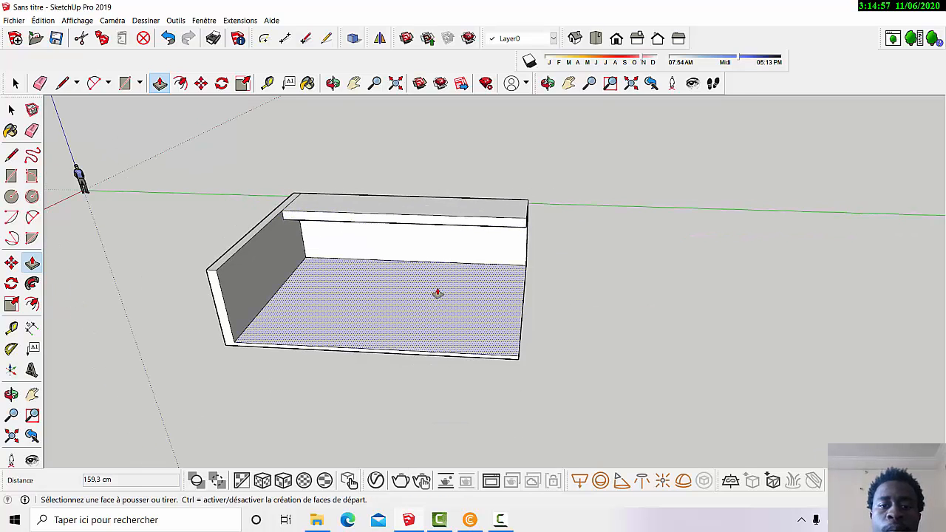
# Draw a small rectangle about 43 by 120 cm on the ground in front of the slab
pyautogui.scroll(2, 438, 293)
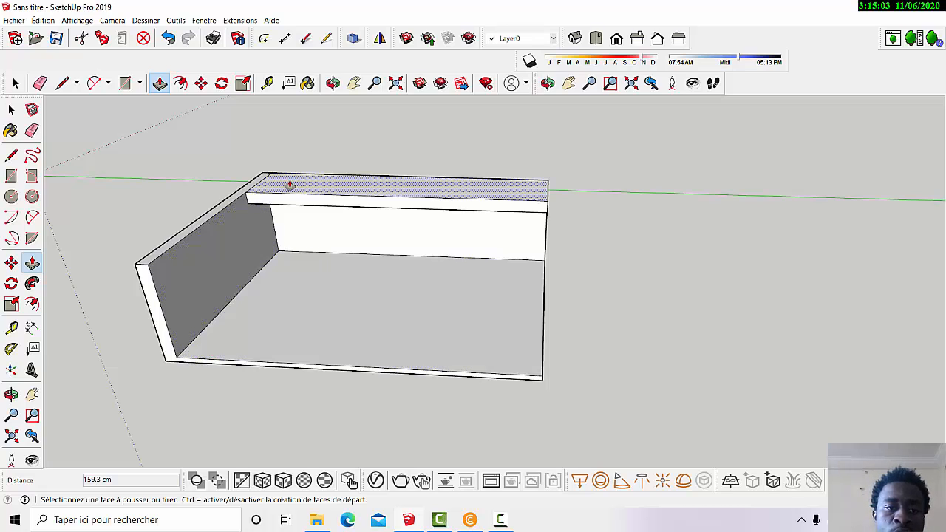
pyautogui.scroll(-2, 308, 212)
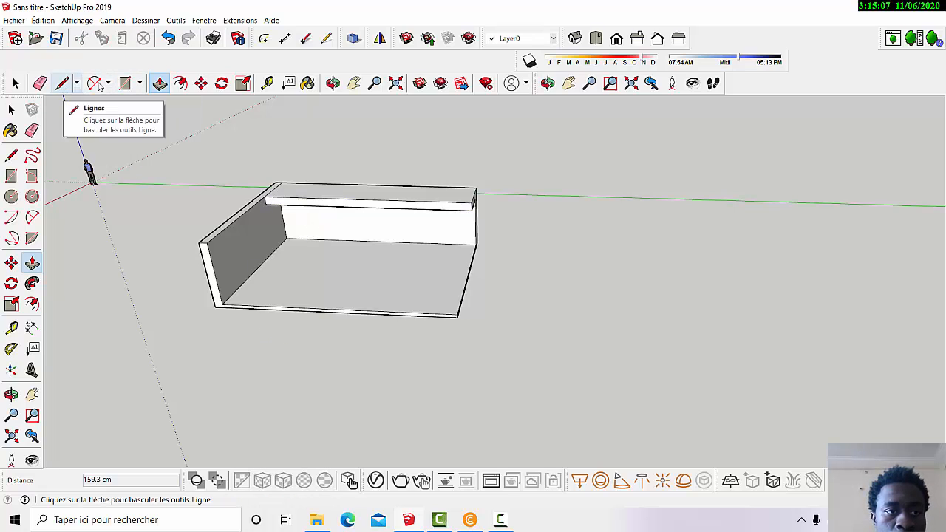
pyautogui.click(124, 83)
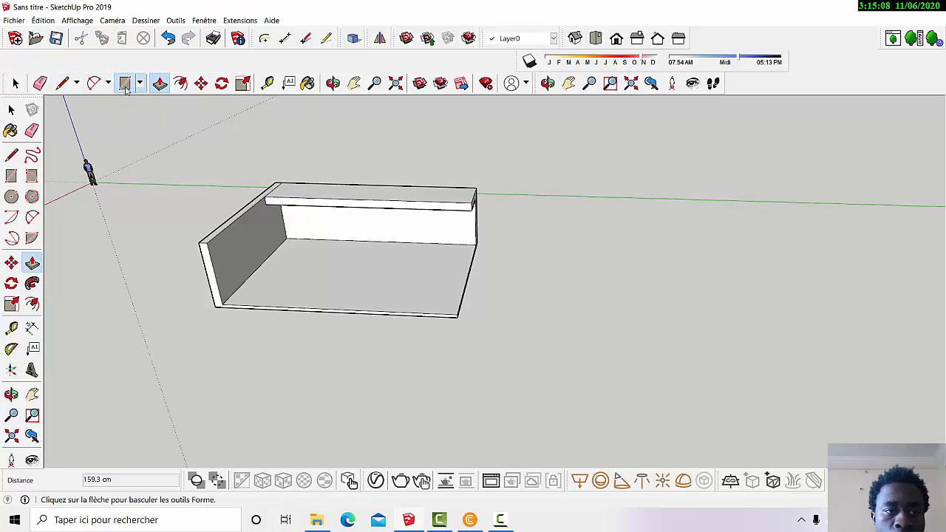
pyautogui.click(353, 391)
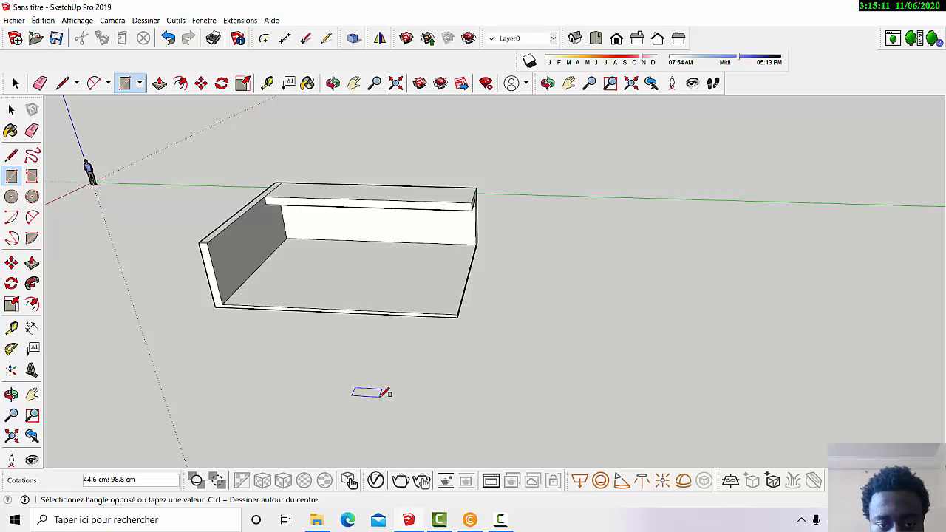
pyautogui.click(387, 396)
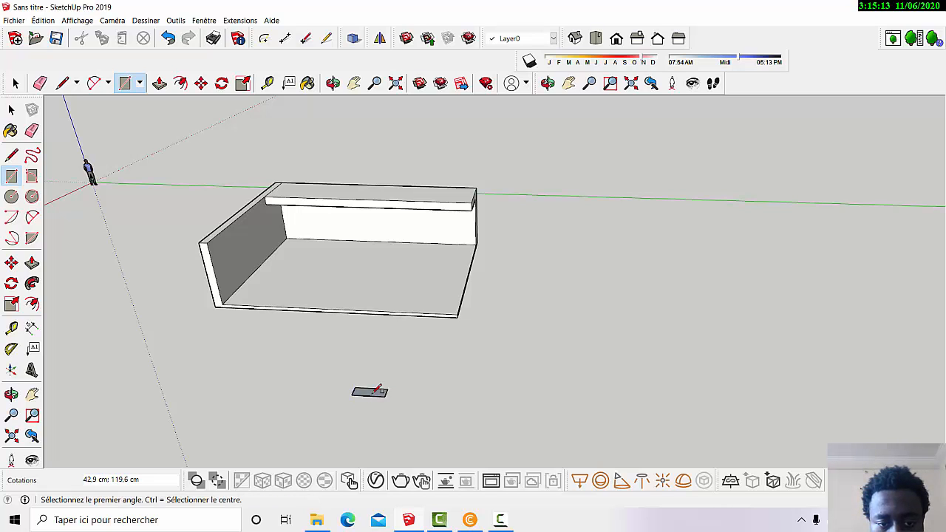
# Push/Pull the small ground rectangle up 30 cm to form a block
pyautogui.scroll(4, 388, 397)
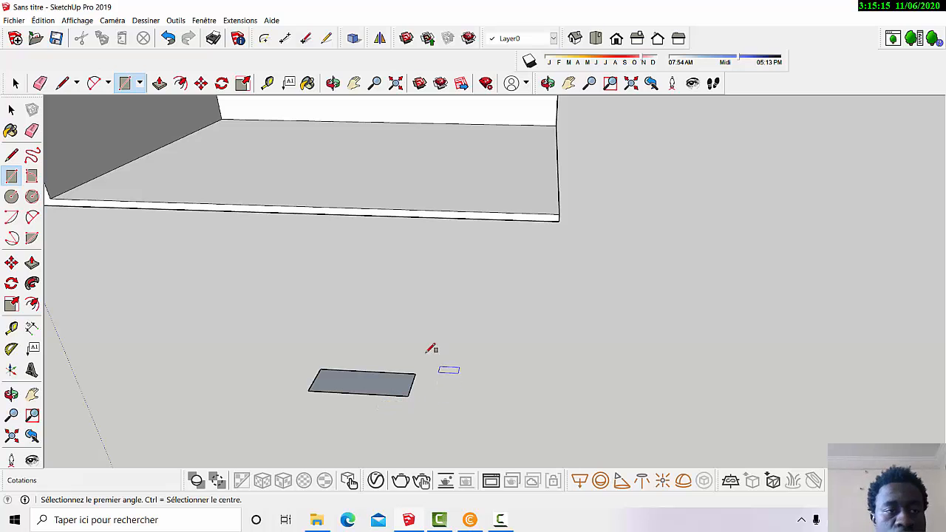
pyautogui.click(160, 83)
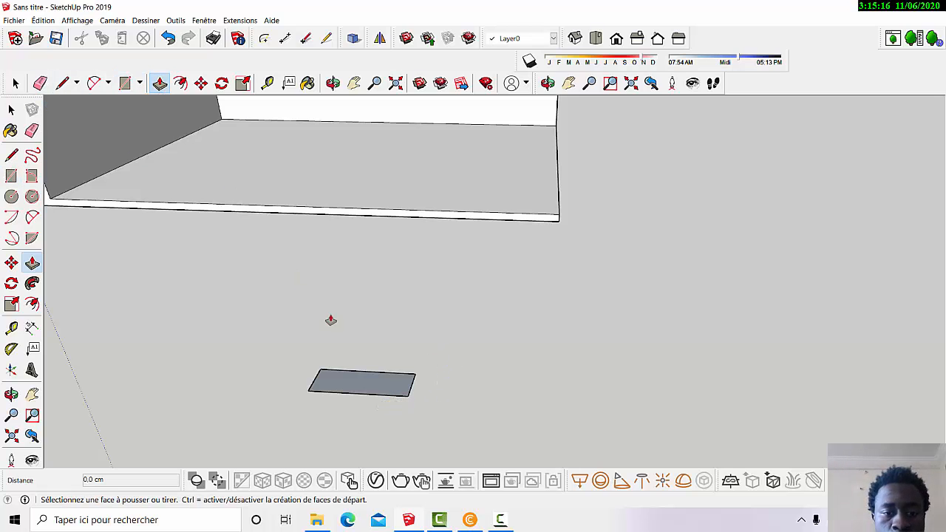
pyautogui.click(360, 382)
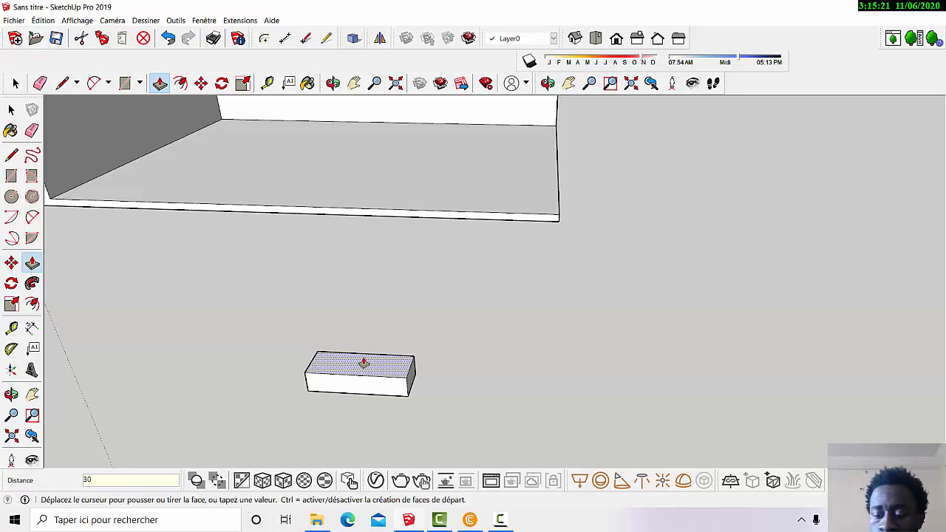
pyautogui.press('Return')
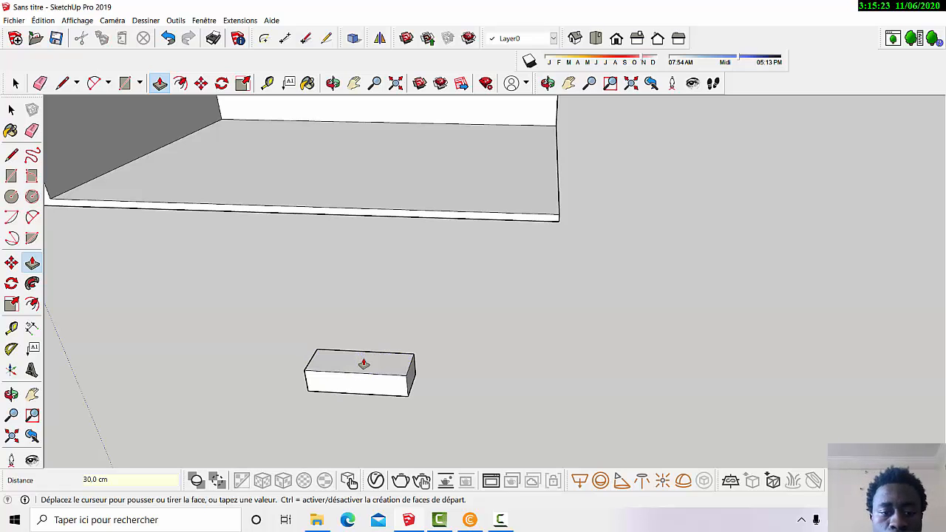
# Push/Pull the small block's front face inward about 3.6 cm
pyautogui.click(374, 386)
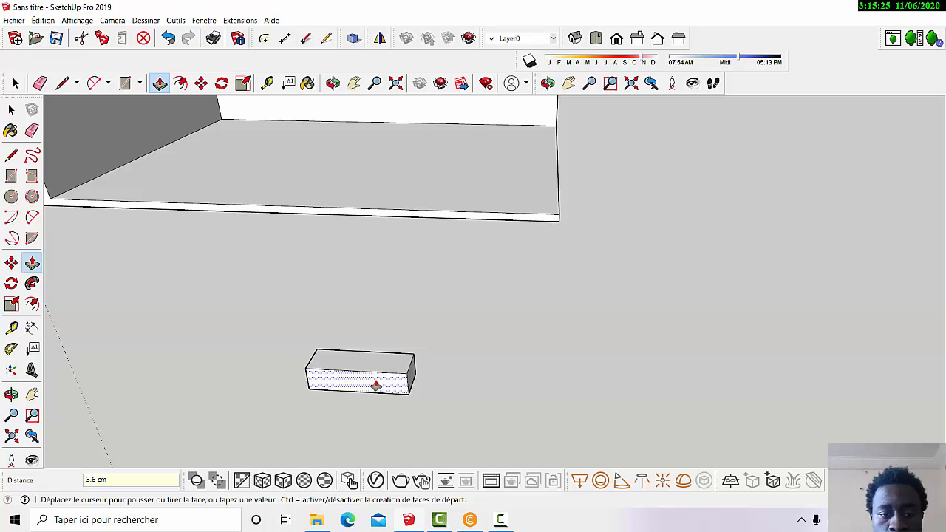
pyautogui.click(376, 386)
pyautogui.scroll(-3, 385, 411)
pyautogui.scroll(3, 243, 216)
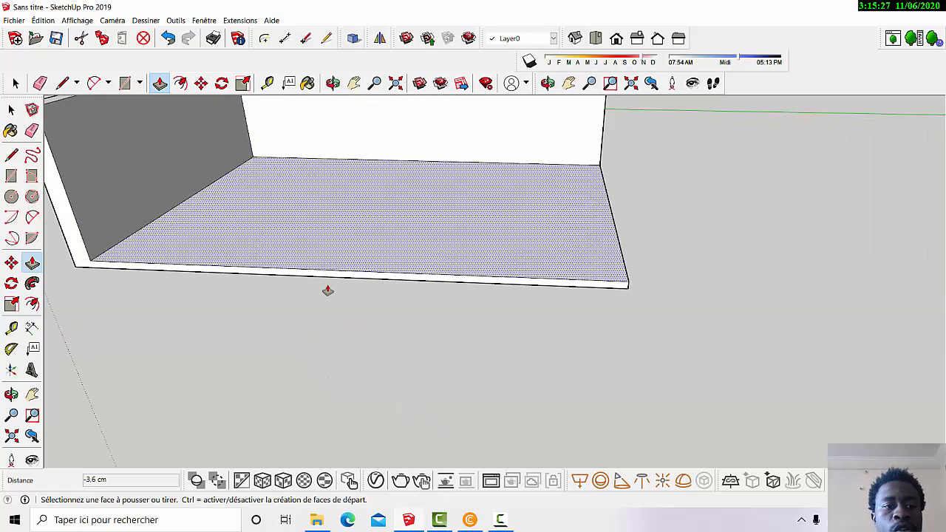
# Draw a 230 cm line on the floor from the base of the side wall, parallel to the slab's front edge
pyautogui.scroll(-3, 210, 194)
pyautogui.scroll(3, 184, 215)
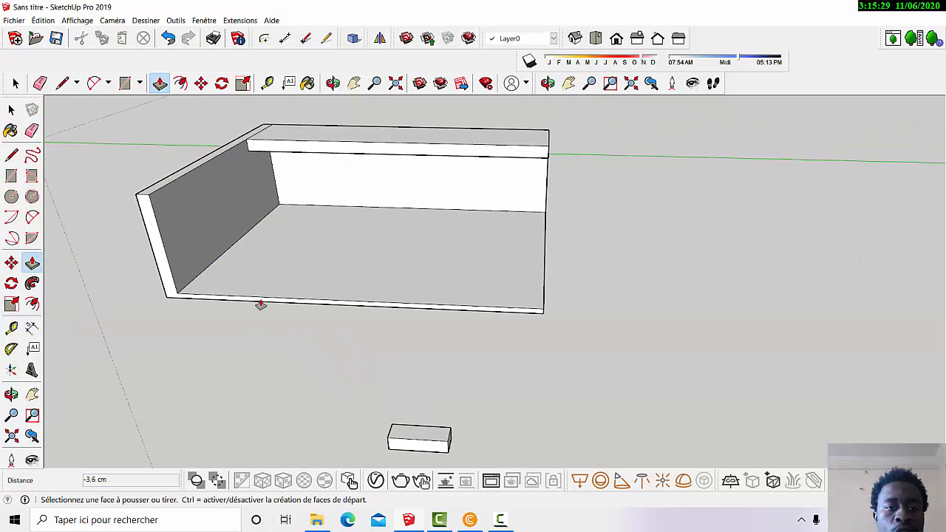
pyautogui.scroll(-2, 243, 254)
pyautogui.scroll(3, 236, 232)
pyautogui.scroll(-3, 244, 236)
pyautogui.scroll(3, 259, 269)
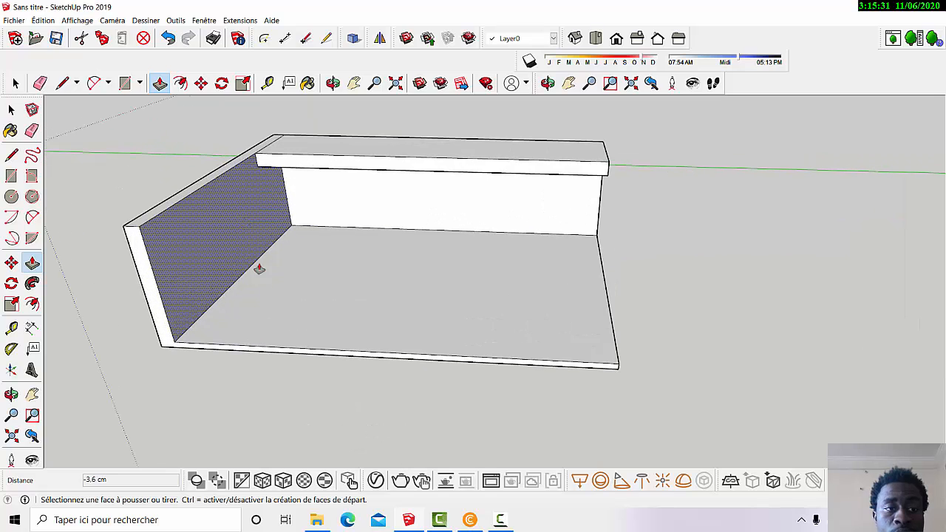
pyautogui.click(62, 83)
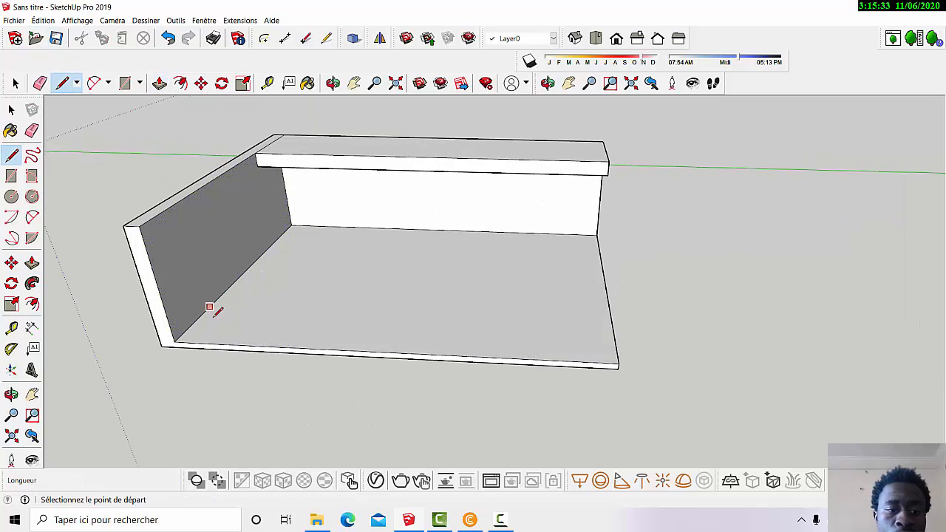
pyautogui.click(189, 325)
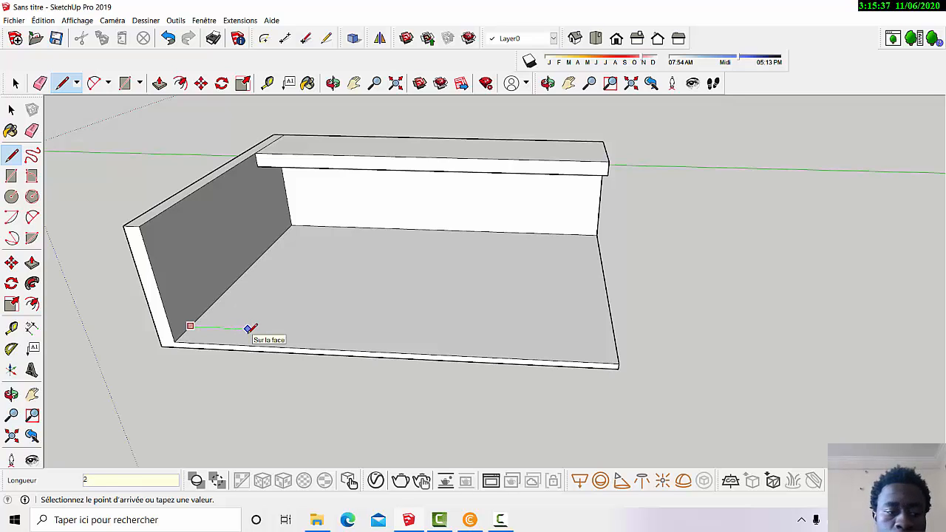
pyautogui.press('Return')
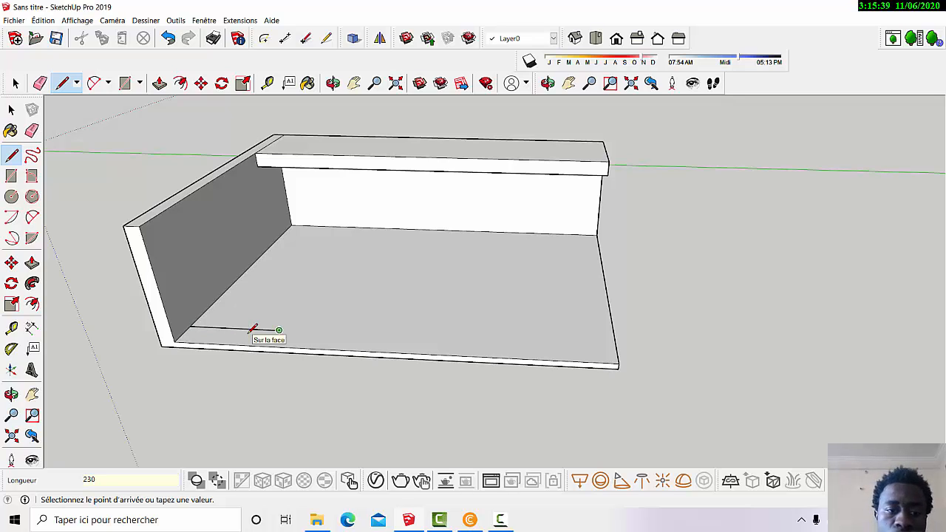
pyautogui.scroll(-1, 244, 381)
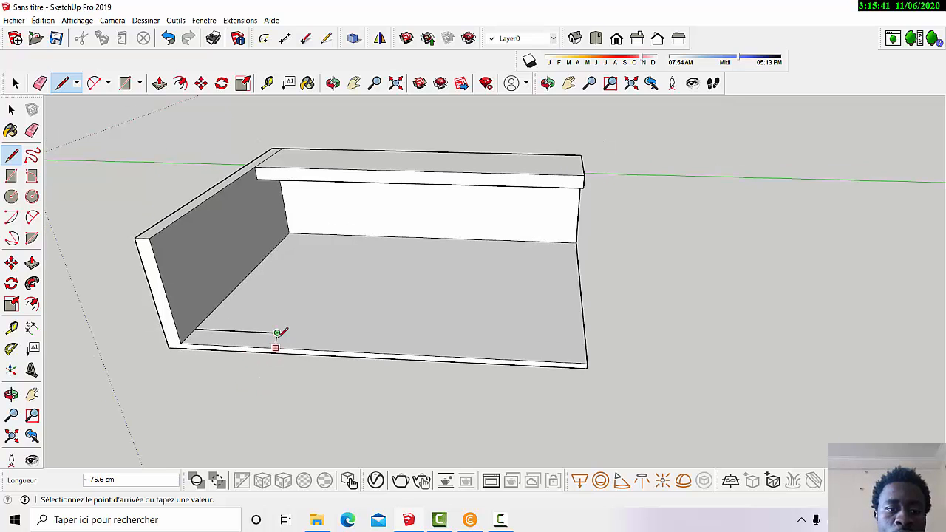
pyautogui.press('Escape')
# Measure the length of the small block's front bottom edge with the Dimension tool without placing a dimension
pyautogui.scroll(3, 279, 329)
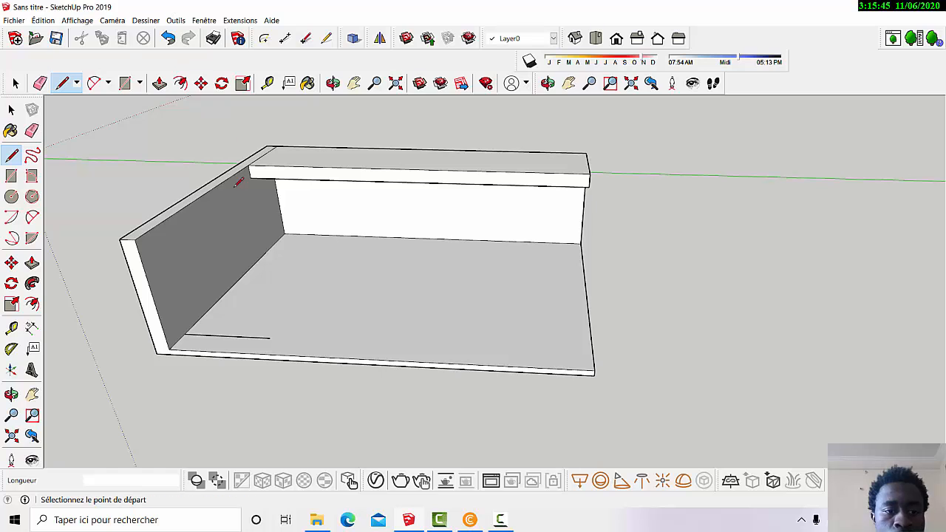
pyautogui.scroll(-4, 253, 332)
pyautogui.scroll(3, 370, 397)
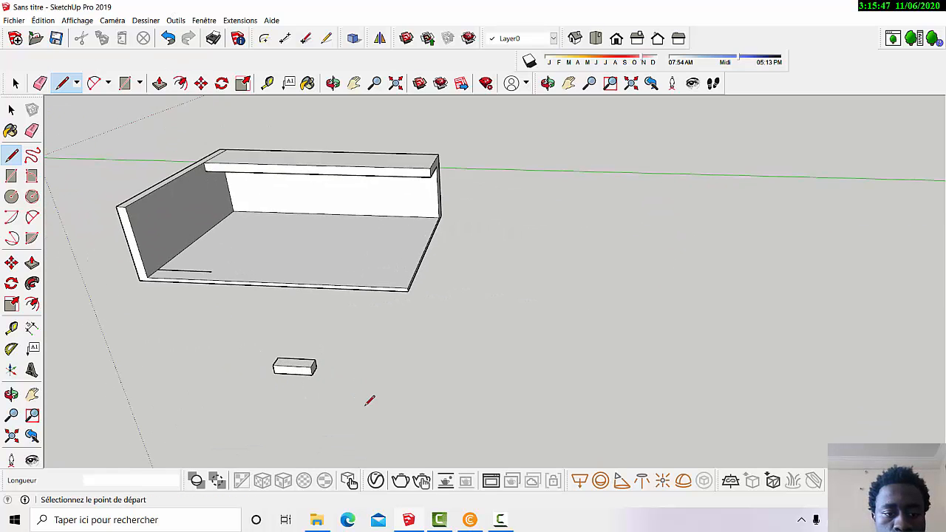
pyautogui.scroll(3, 325, 379)
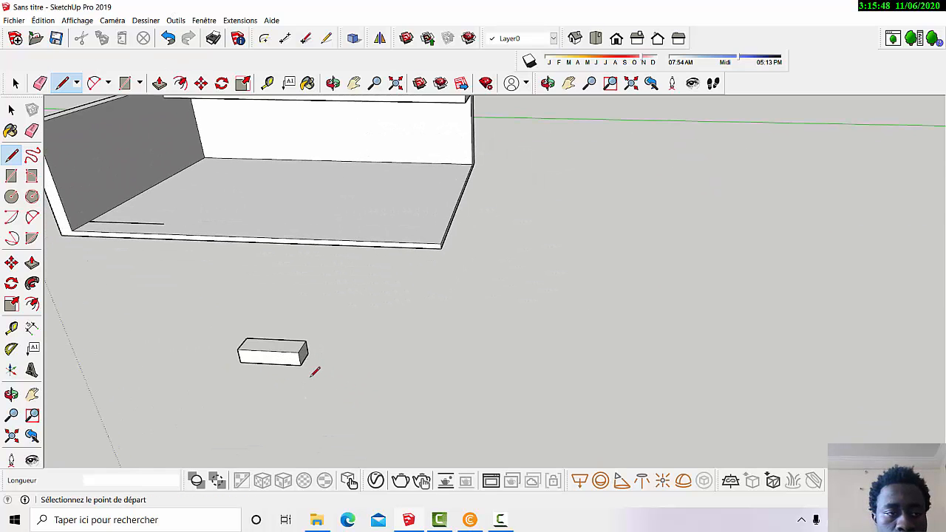
pyautogui.click(160, 82)
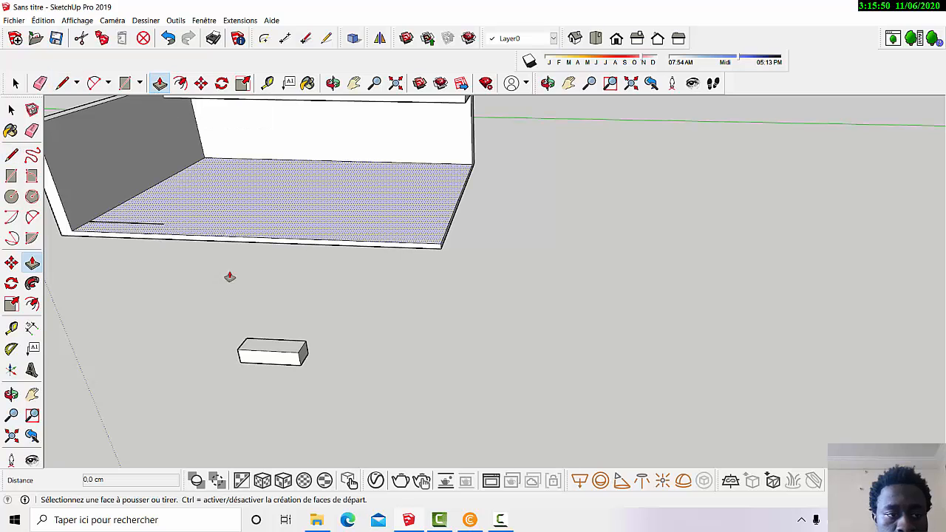
pyautogui.click(32, 328)
pyautogui.click(240, 362)
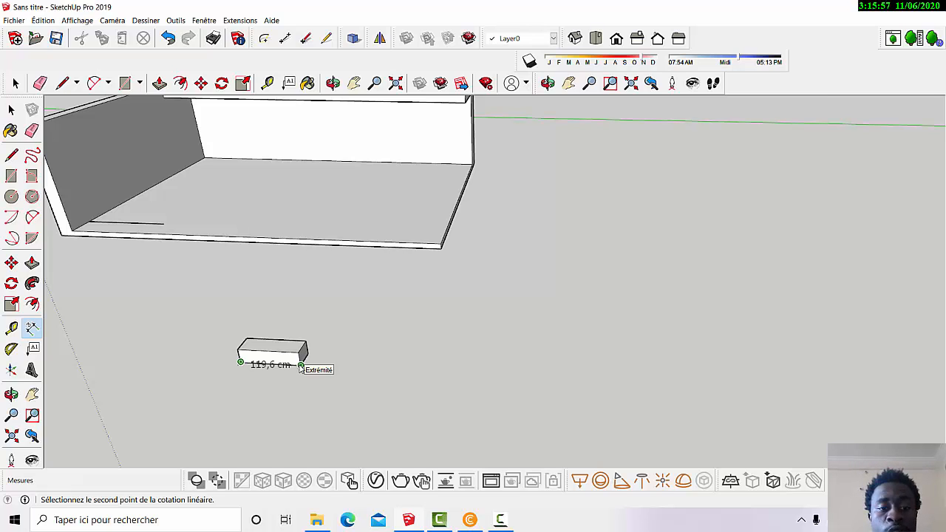
pyautogui.press('Escape')
# Turn the whole small block into a component named "marche", replacing the selection
pyautogui.scroll(-1, 366, 420)
pyautogui.scroll(1, 296, 358)
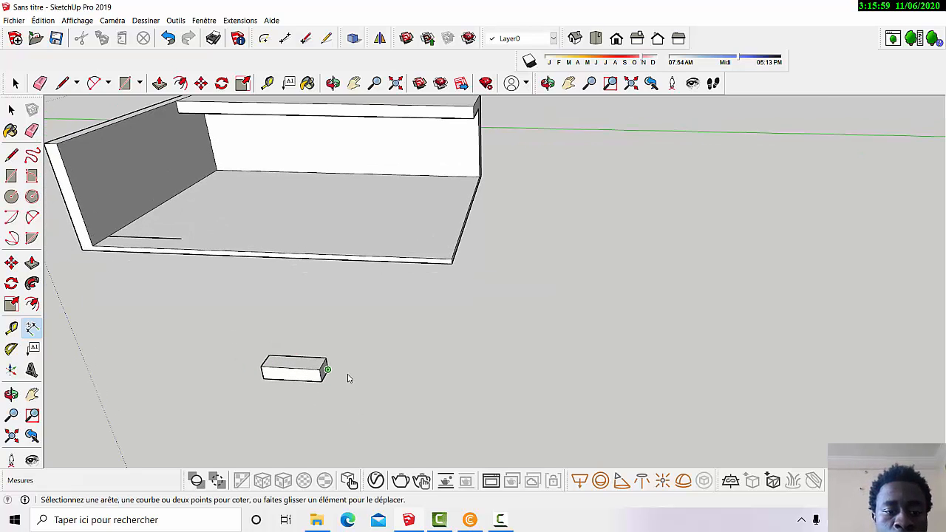
pyautogui.press('space')
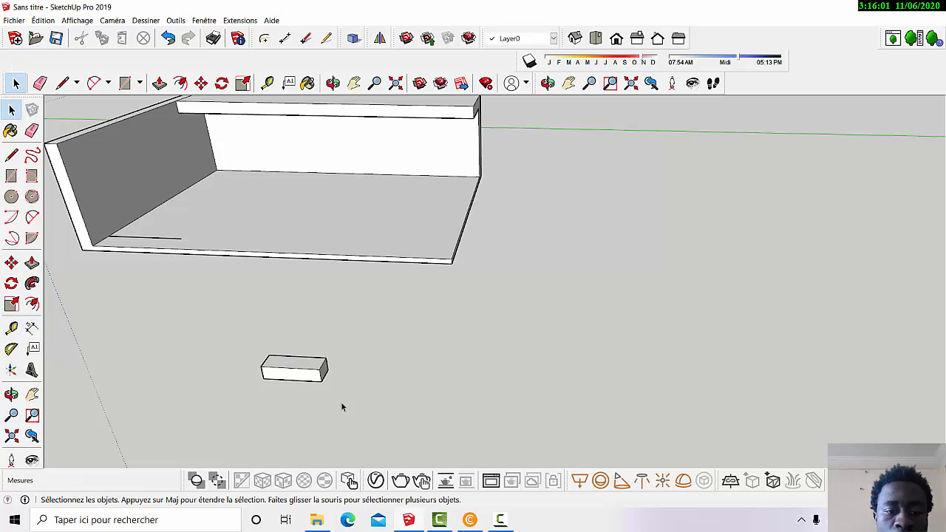
pyautogui.moveTo(239, 340); pyautogui.dragTo(238, 334)
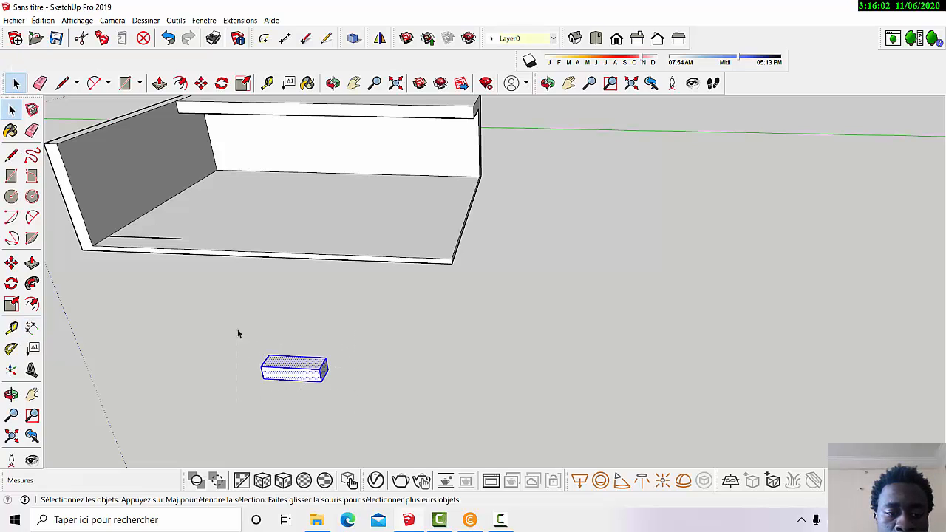
pyautogui.rightClick(284, 370)
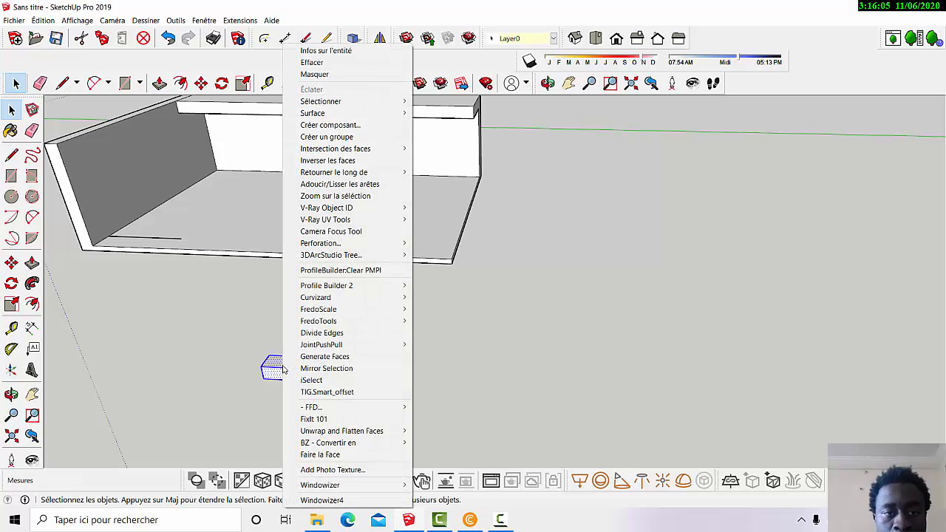
pyautogui.click(337, 127)
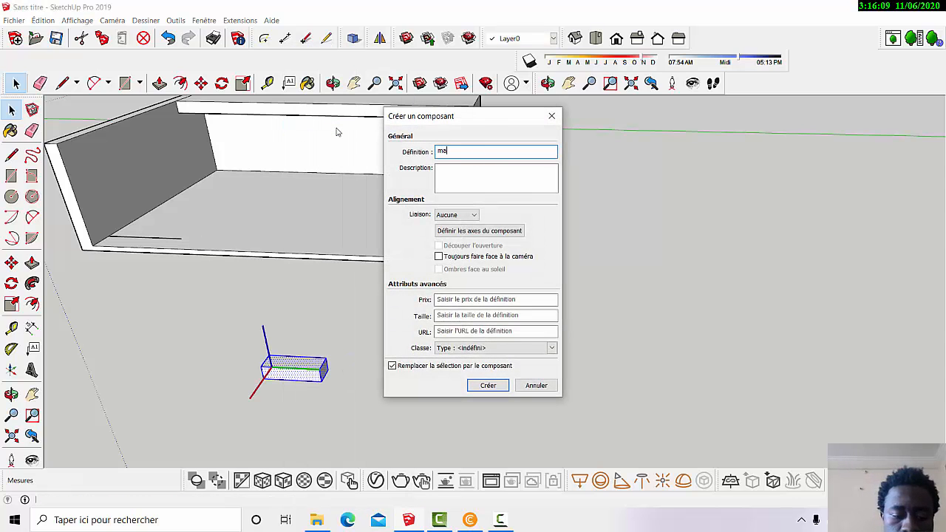
pyautogui.write('marche')
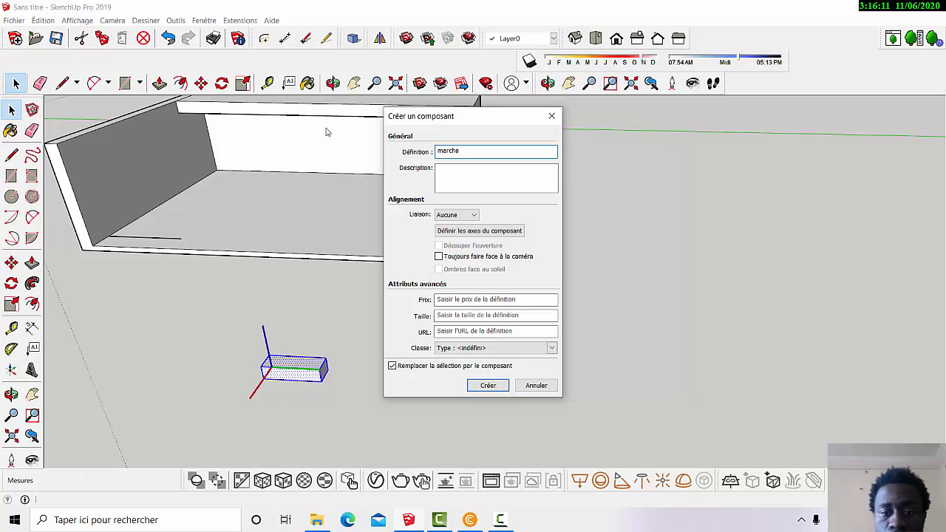
pyautogui.click(490, 385)
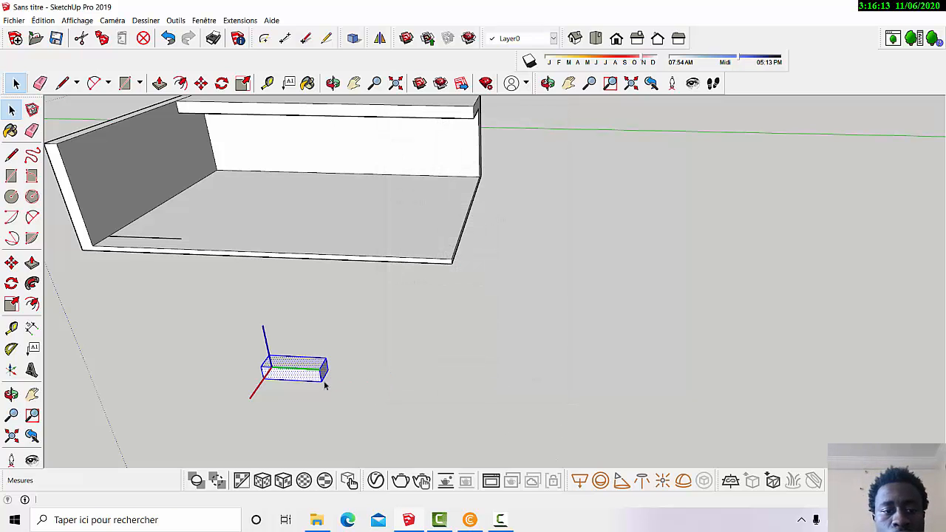
# Move the marche component by its lower front corner to the floor line's start at the side wall
pyautogui.scroll(2, 275, 377)
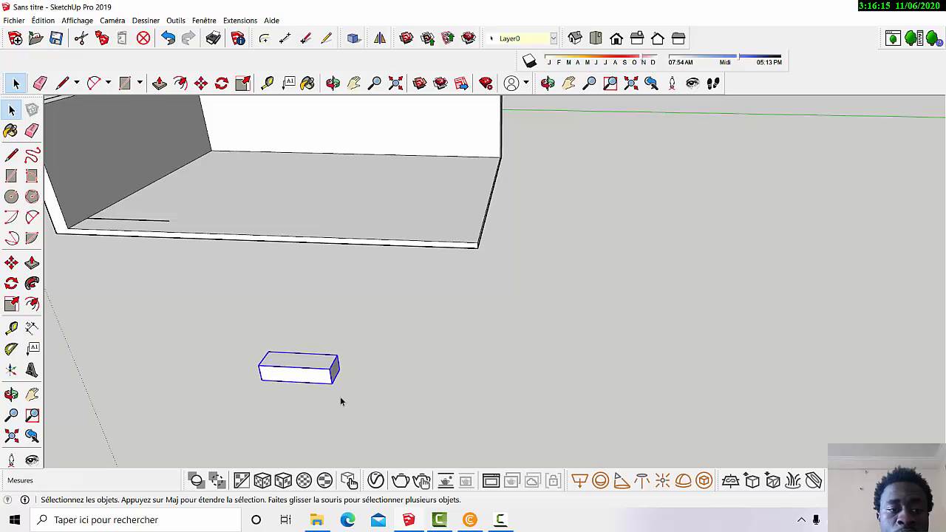
pyautogui.scroll(-1, 340, 400)
pyautogui.scroll(-2, 492, 390)
pyautogui.scroll(1, 346, 370)
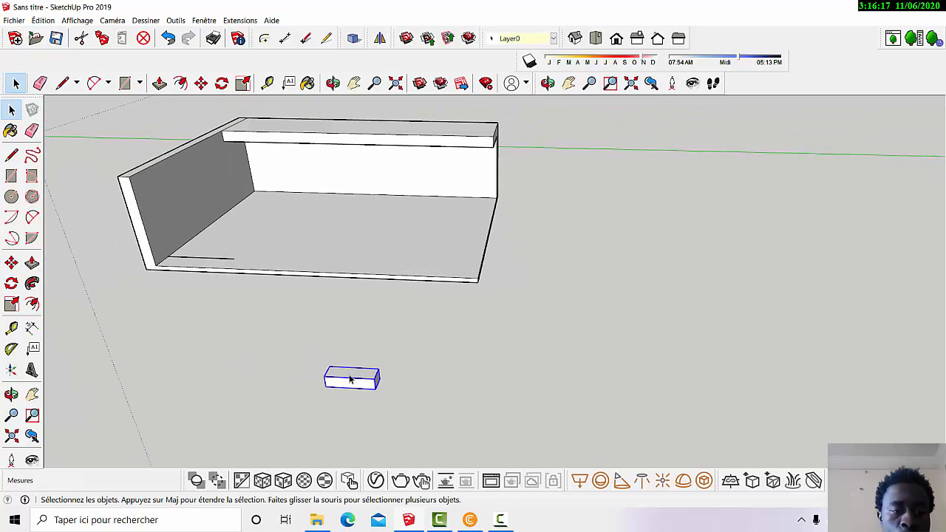
pyautogui.scroll(1, 324, 375)
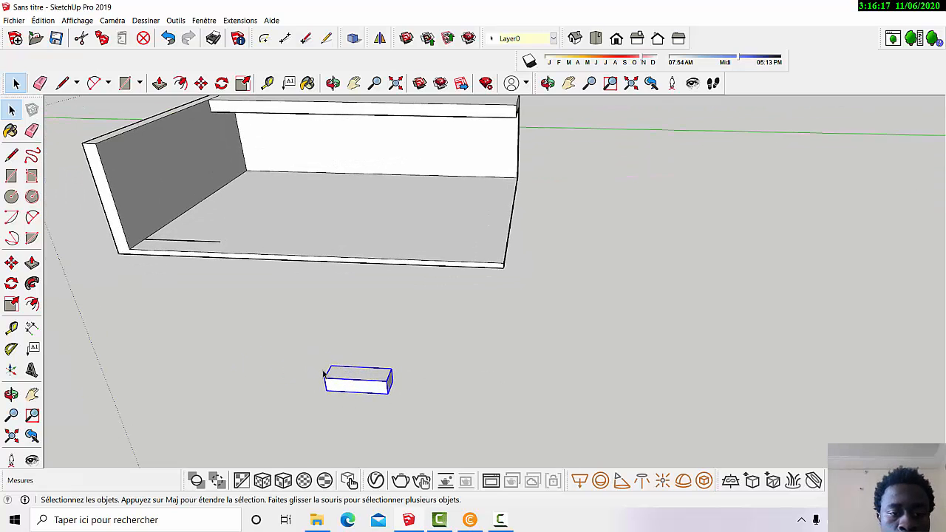
pyautogui.click(202, 83)
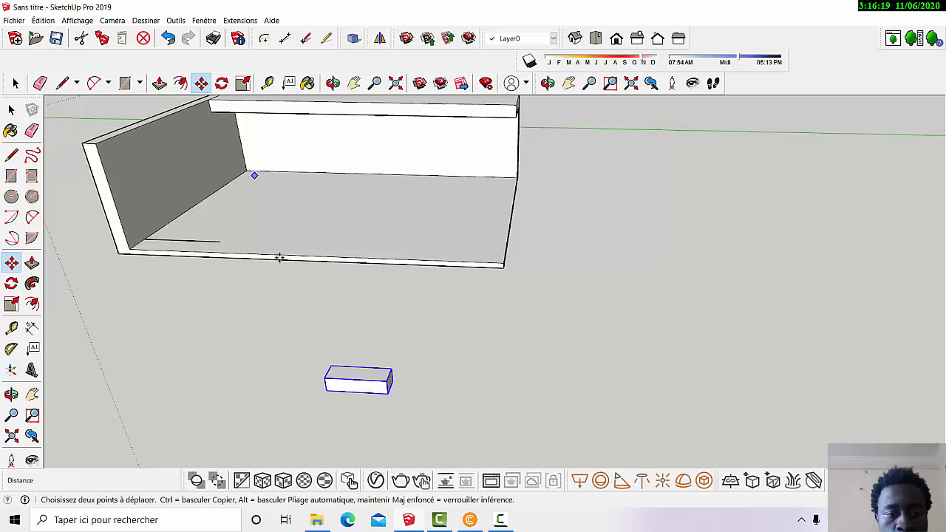
pyautogui.click(326, 390)
pyautogui.scroll(3, 147, 222)
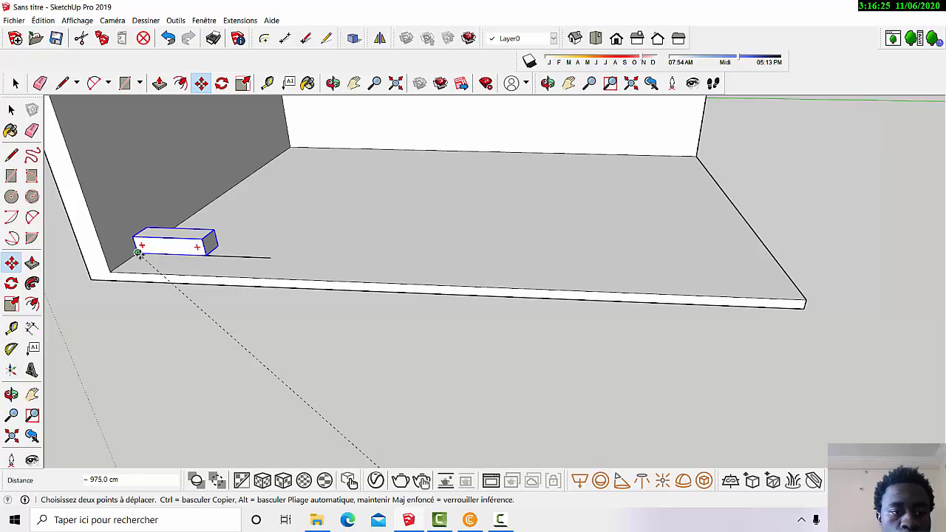
pyautogui.click(138, 254)
# Copy the marche component from its lower front corner onto its upper rear corner to form the second stair step
pyautogui.scroll(-4, 278, 420)
pyautogui.scroll(1, 246, 304)
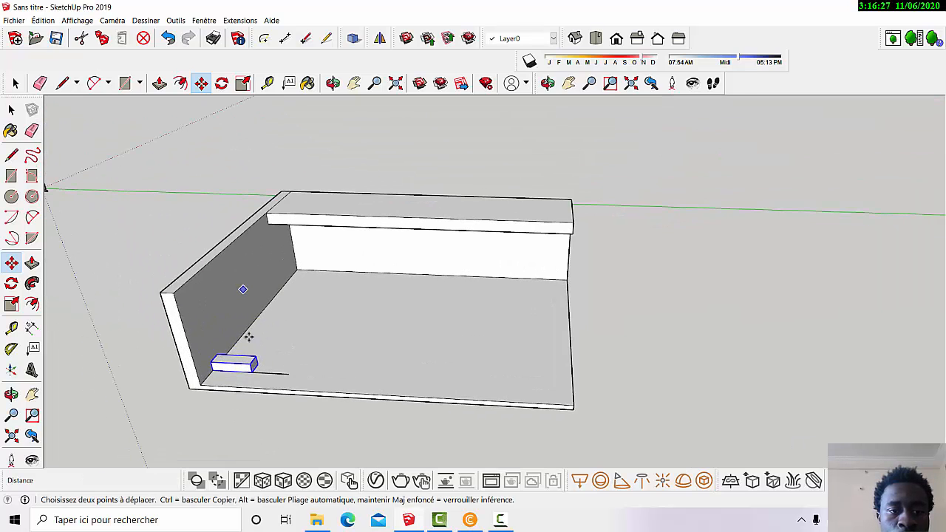
pyautogui.scroll(-2, 255, 345)
pyautogui.scroll(2, 267, 354)
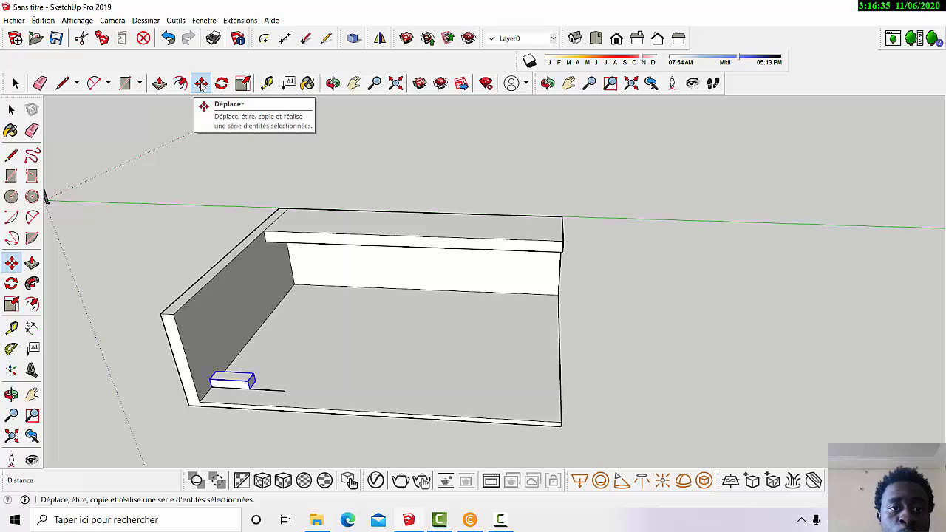
pyautogui.click(333, 83)
pyautogui.moveTo(325, 170); pyautogui.dragTo(241, 234)
pyautogui.scroll(2, 242, 233)
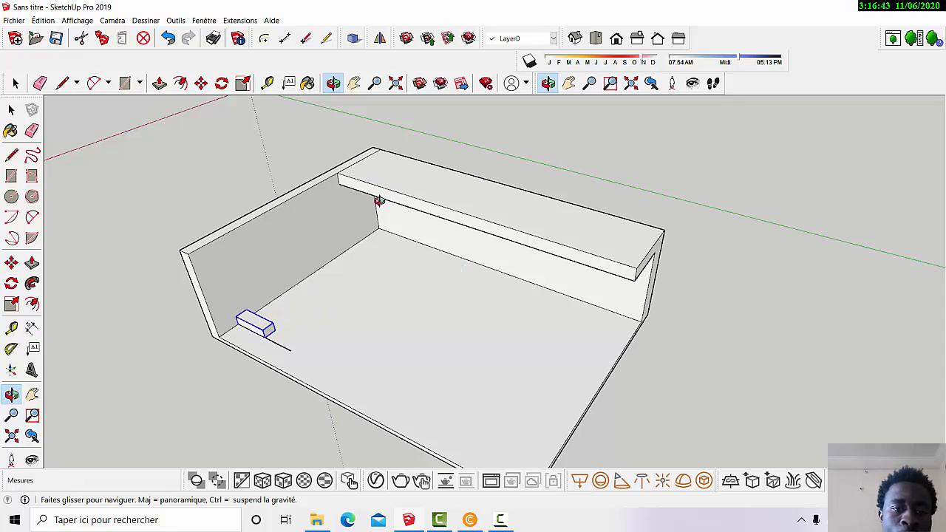
pyautogui.scroll(2, 387, 184)
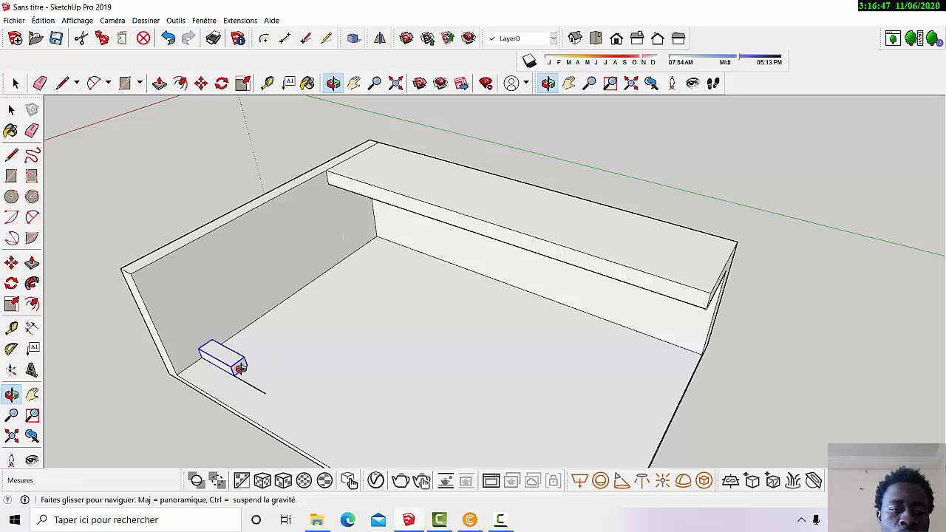
pyautogui.scroll(2, 263, 359)
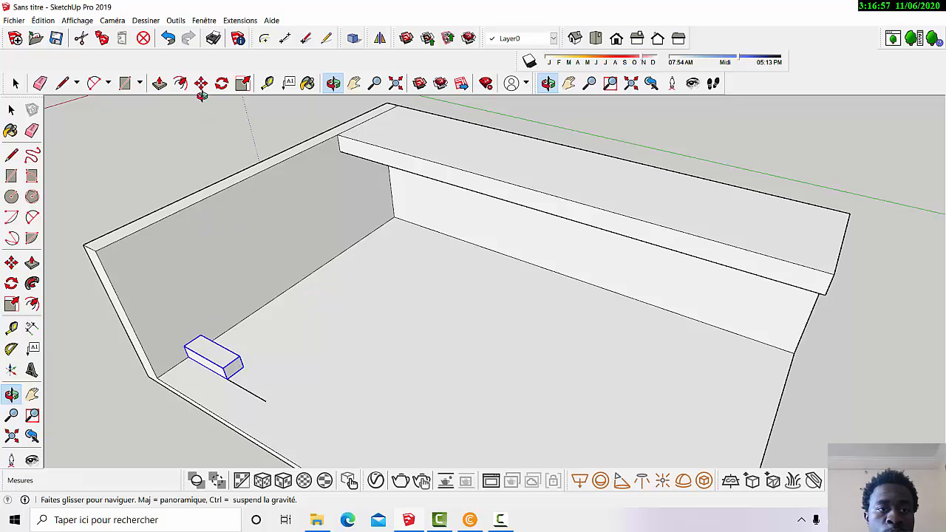
pyautogui.click(201, 83)
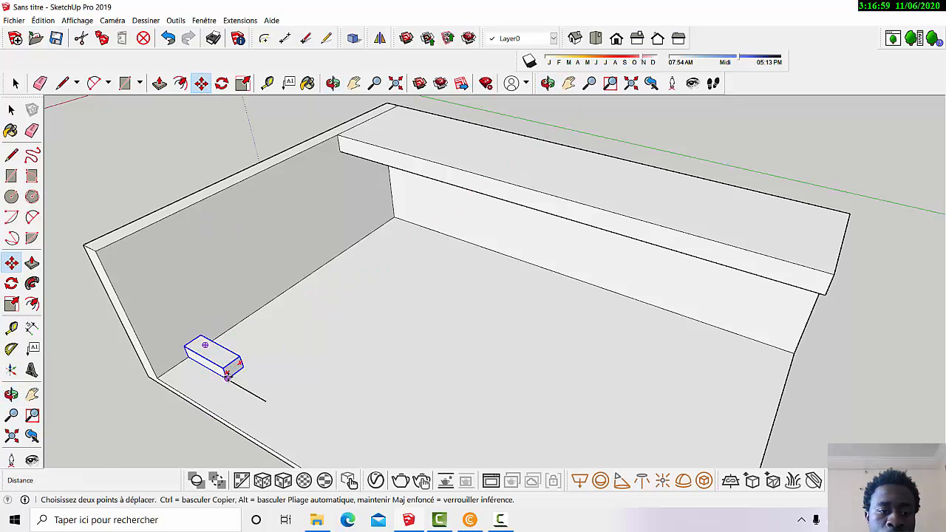
pyautogui.click(227, 377)
pyautogui.press('ctrl')
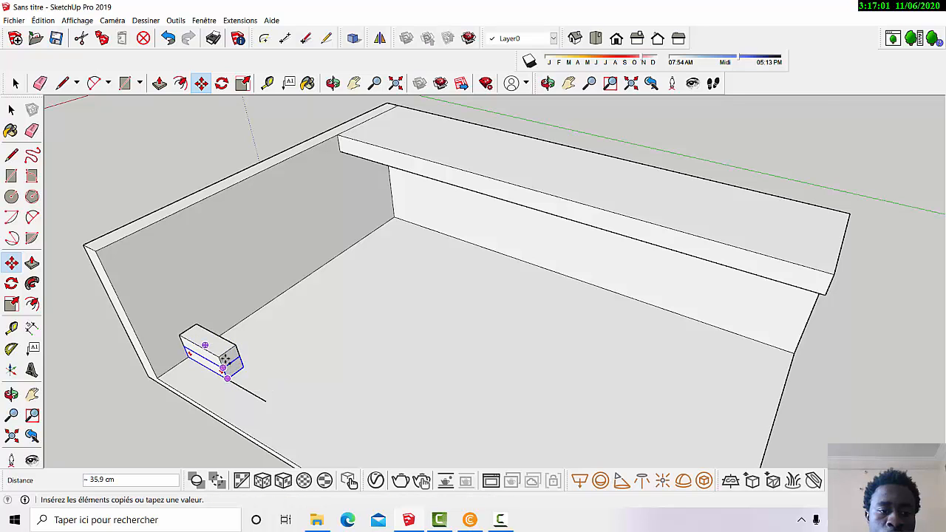
pyautogui.click(240, 357)
# Add three more marche copies corner to corner, each about 49.4 cm from the previous one, continuing the staircase along the side wall
pyautogui.click(239, 356)
pyautogui.press('ctrl')
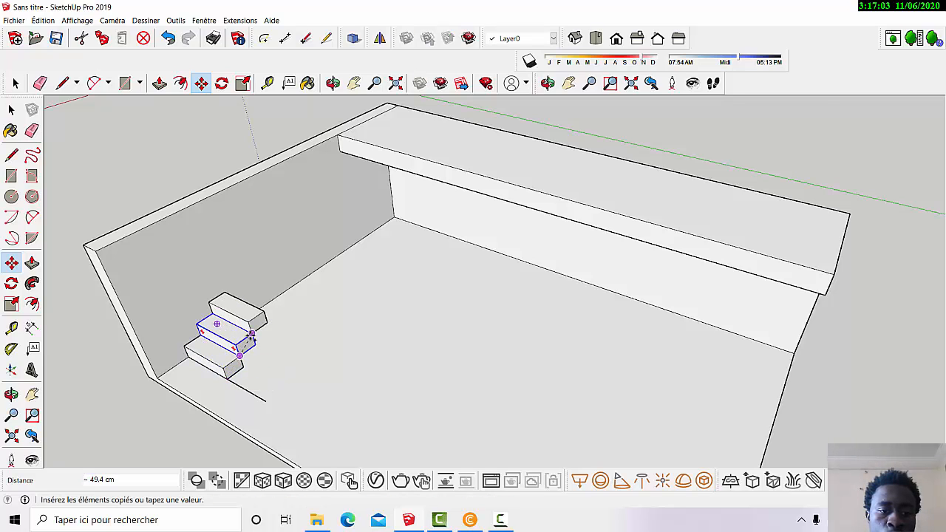
pyautogui.click(252, 333)
pyautogui.click(252, 333)
pyautogui.press('ctrl')
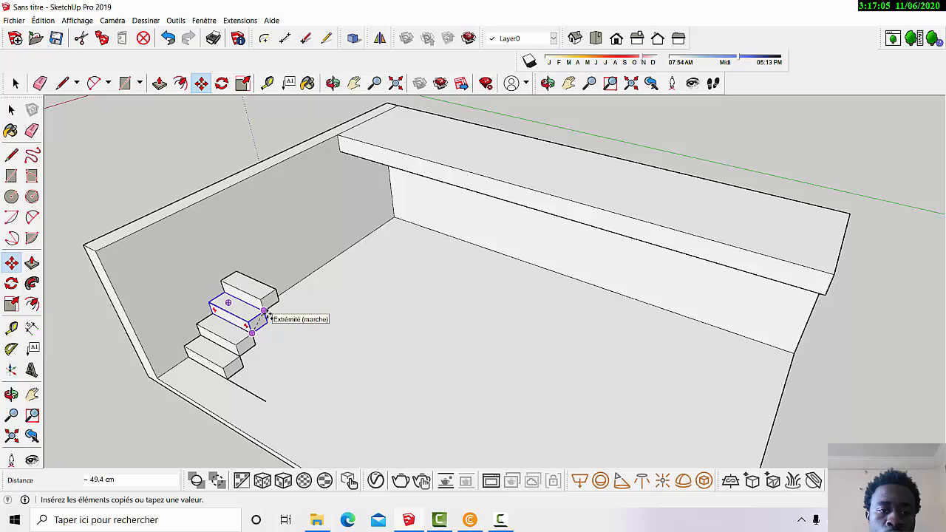
pyautogui.click(264, 309)
pyautogui.click(264, 309)
pyautogui.press('ctrl')
pyautogui.click(275, 294)
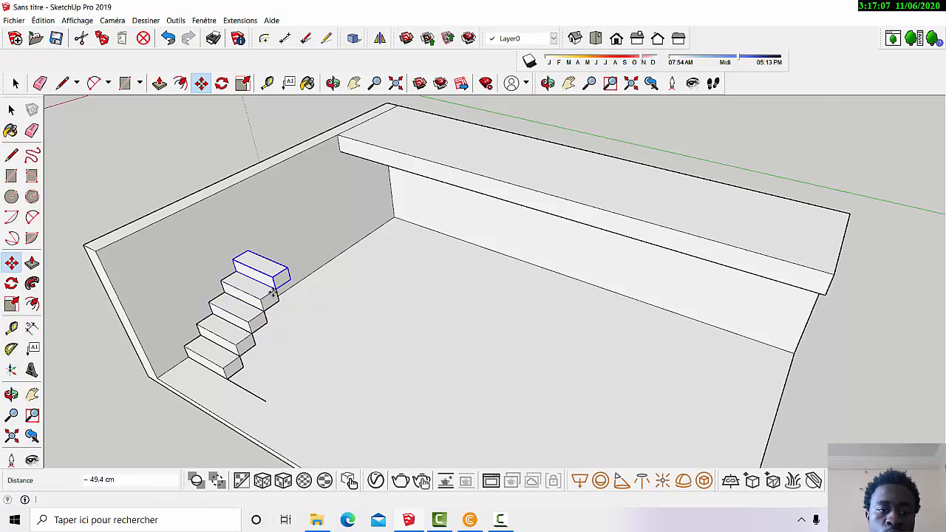
# Add five more marche copies corner to corner, each about 49.4 cm from the previous one, carrying the staircase up to the overhang's level
pyautogui.click(275, 294)
pyautogui.press('ctrl')
pyautogui.click(289, 268)
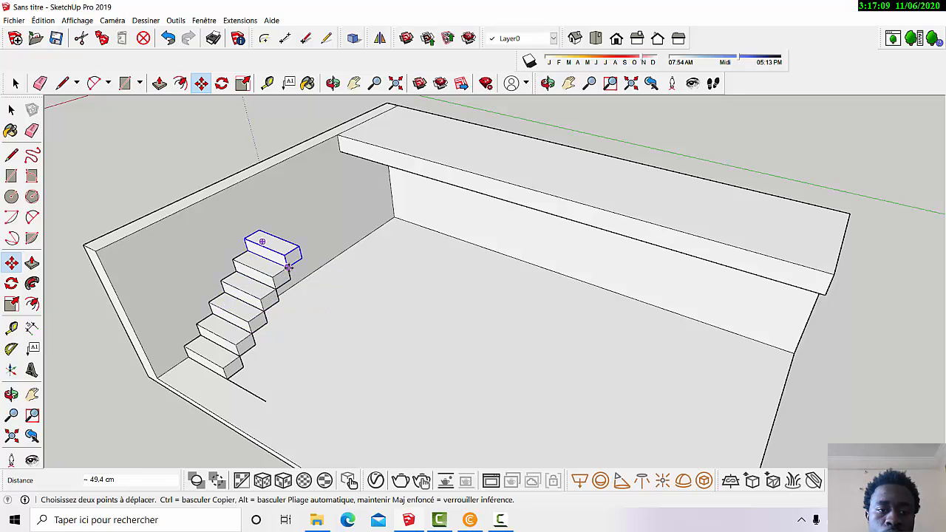
pyautogui.click(289, 268)
pyautogui.press('ctrl')
pyautogui.click(306, 250)
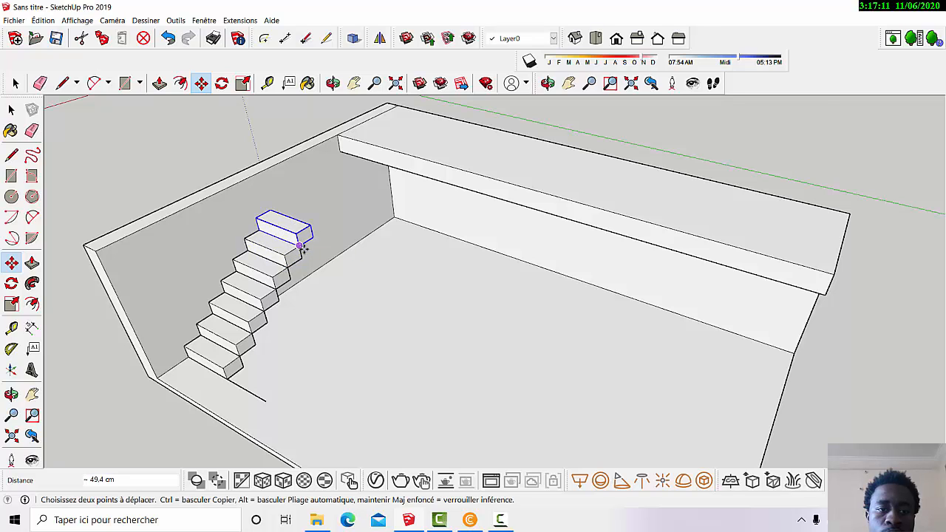
pyautogui.click(306, 250)
pyautogui.press('ctrl')
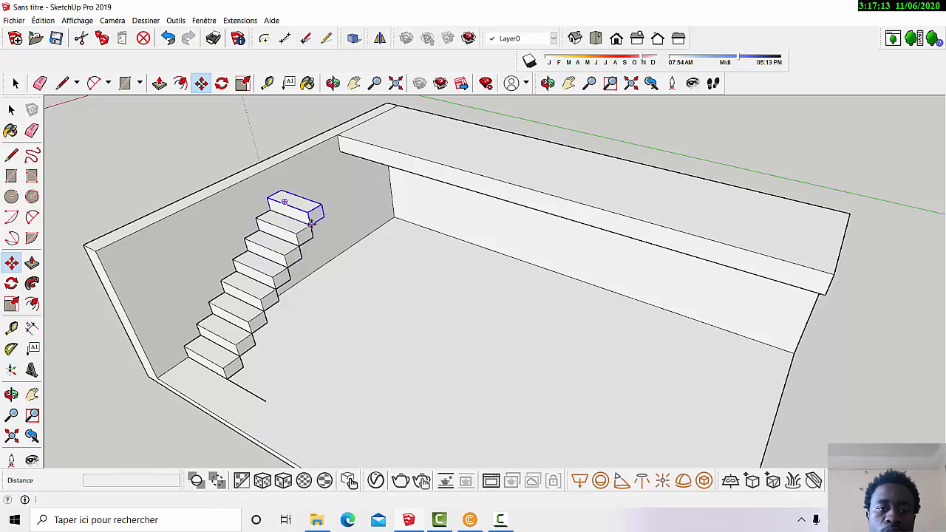
pyautogui.click(315, 221)
pyautogui.click(314, 221)
pyautogui.press('ctrl')
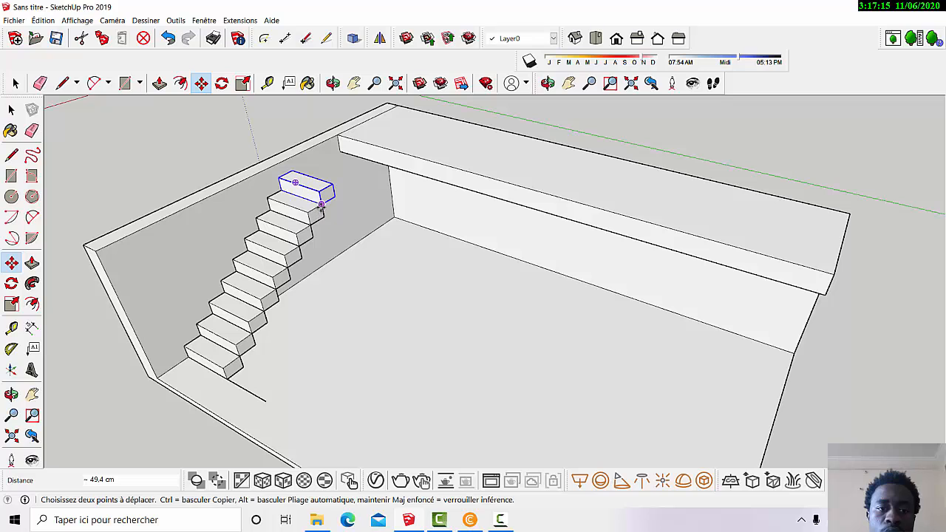
pyautogui.click(322, 204)
pyautogui.click(321, 205)
pyautogui.press('ctrl')
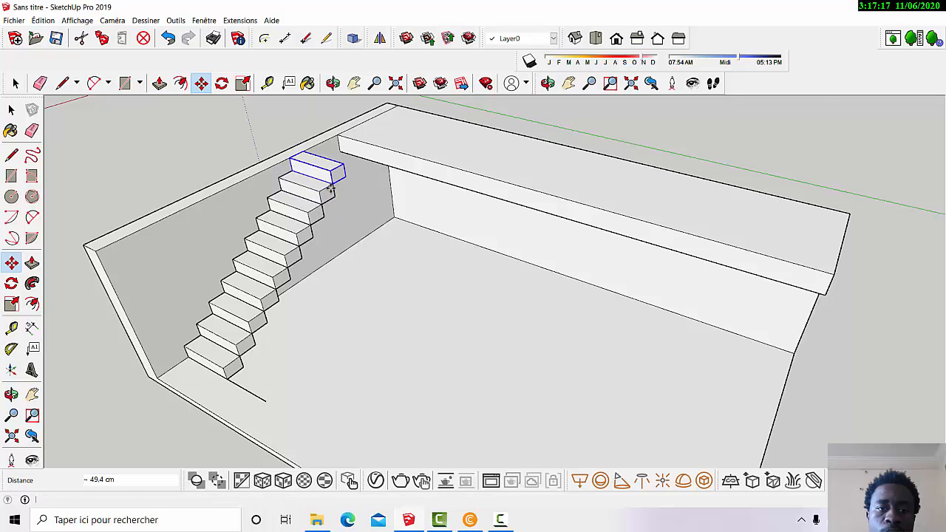
pyautogui.click(332, 190)
# Push/Pull the overhang's front face about 106.8 cm outward to meet the top stair step
pyautogui.scroll(1, 330, 139)
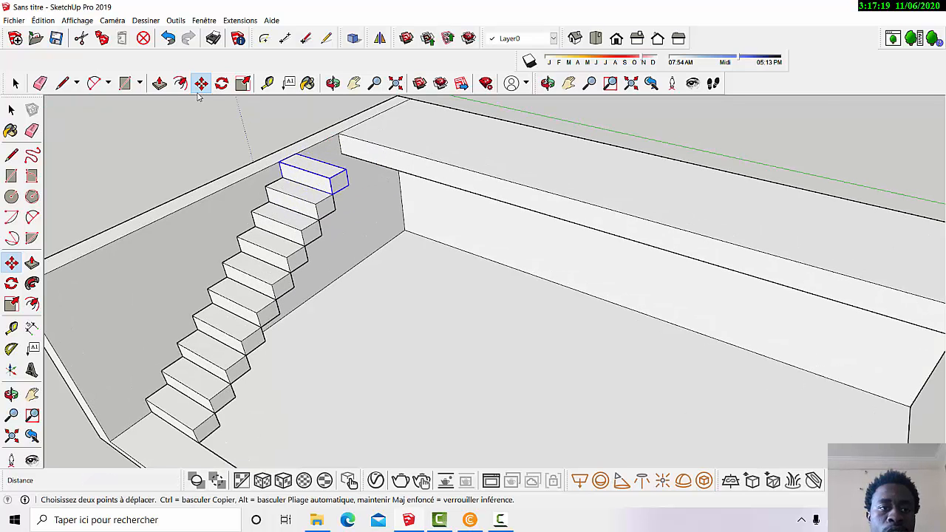
pyautogui.click(160, 82)
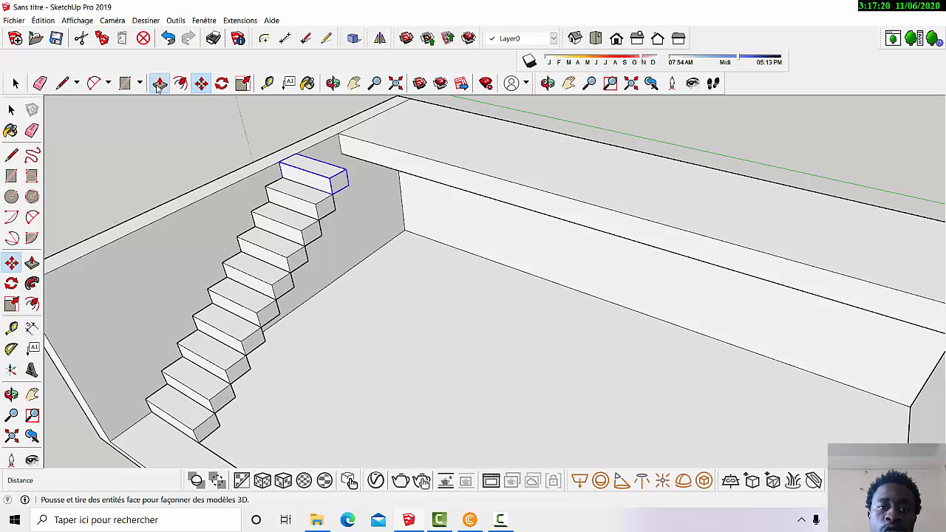
pyautogui.click(361, 152)
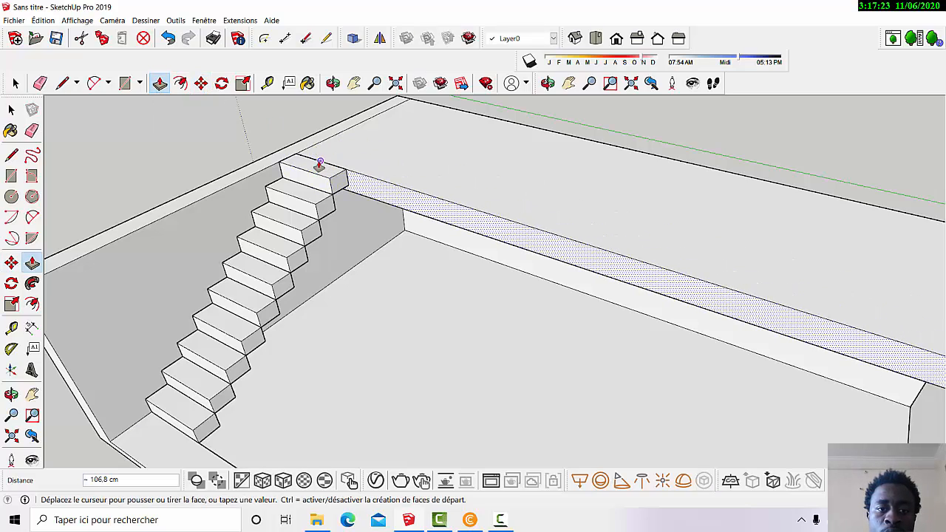
pyautogui.click(320, 164)
# Erase the leftover line on the floor in front of the bottom stair step
pyautogui.scroll(5, 332, 158)
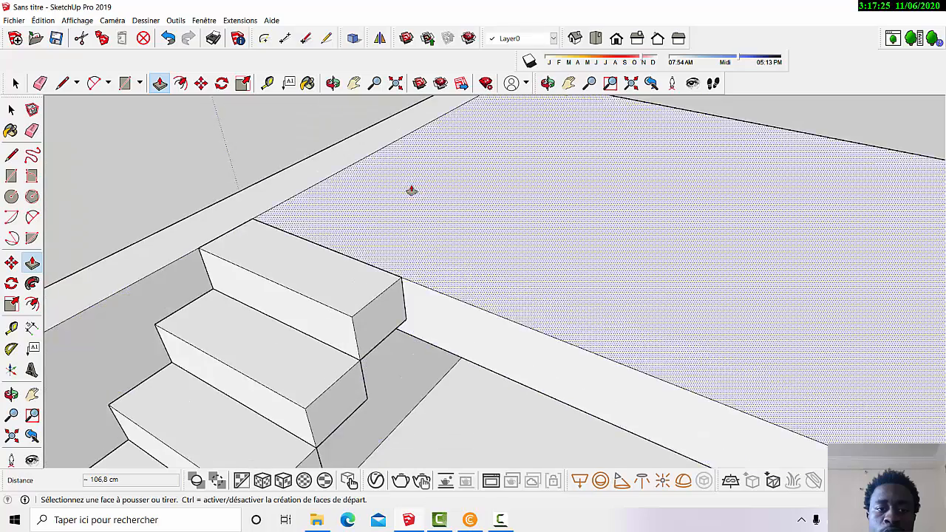
pyautogui.scroll(-5, 437, 163)
pyautogui.scroll(5, 370, 298)
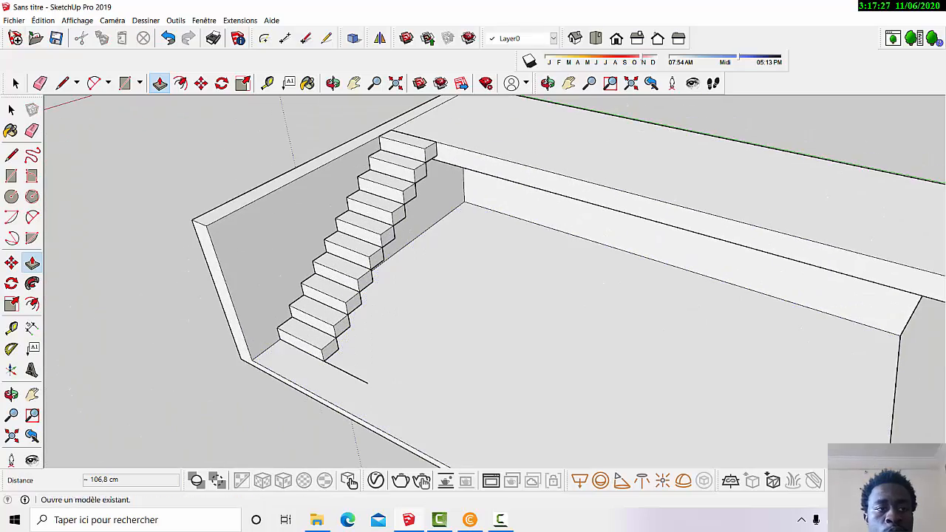
pyautogui.click(40, 82)
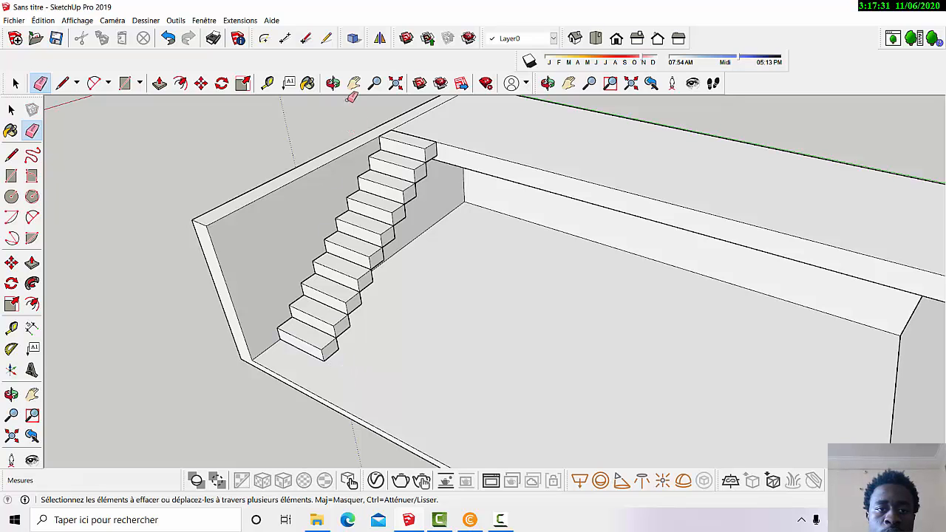
# Open the top marche component for editing and draw a 39.3 cm line across its outer end face, just below the upper edge
pyautogui.click(332, 83)
pyautogui.moveTo(336, 177); pyautogui.dragTo(227, 161)
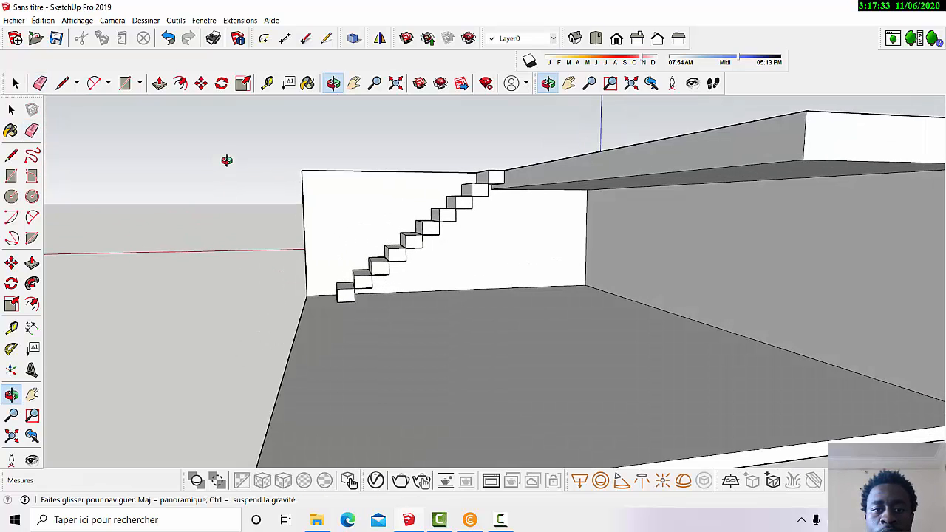
pyautogui.moveTo(346, 220); pyautogui.dragTo(457, 394)
pyautogui.scroll(2, 442, 296)
pyautogui.moveTo(457, 324); pyautogui.dragTo(467, 265)
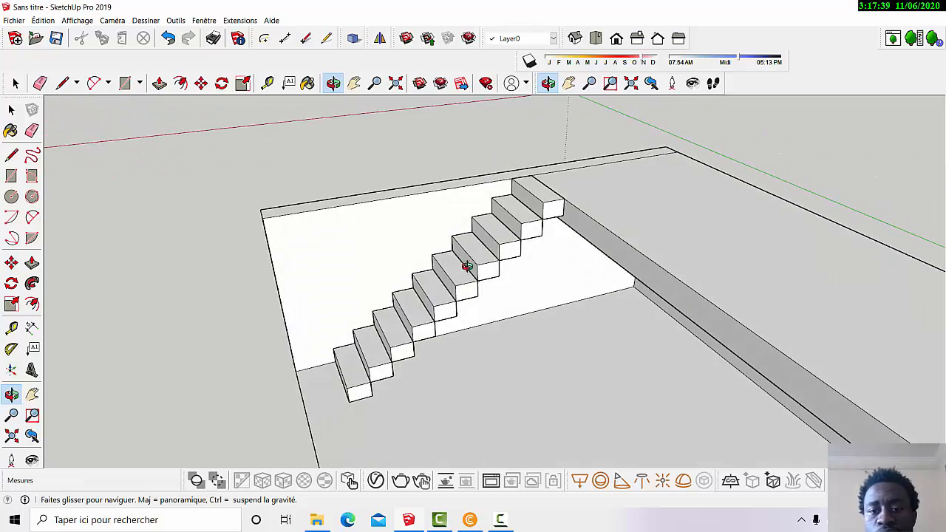
pyautogui.scroll(3, 565, 200)
pyautogui.press('space')
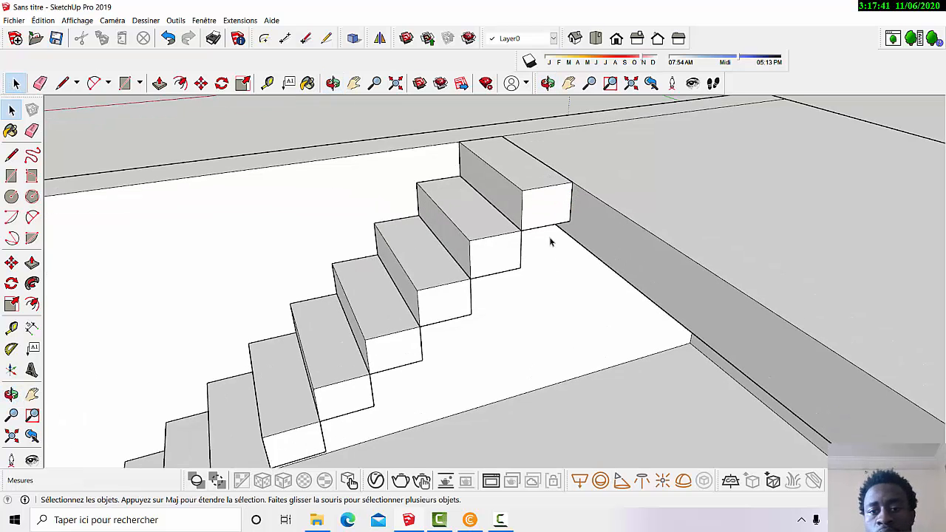
pyautogui.doubleClick(549, 208)
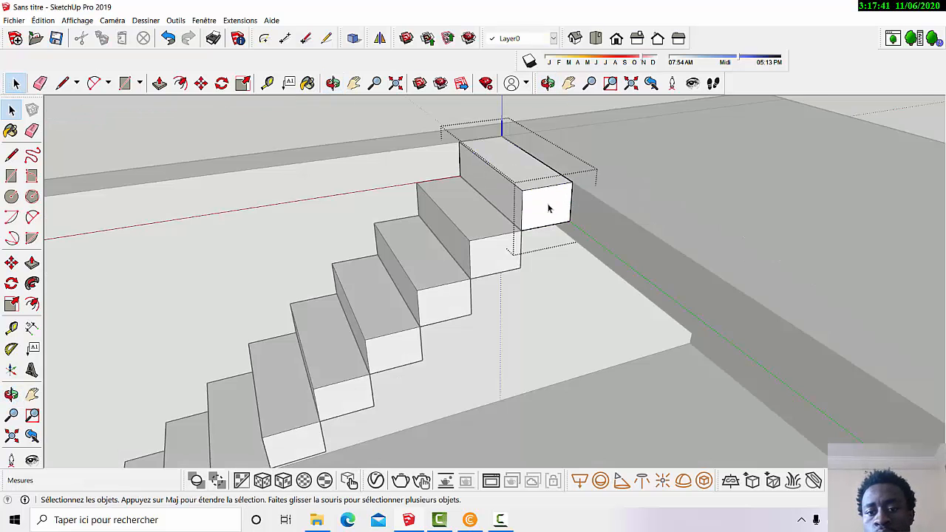
pyautogui.click(62, 82)
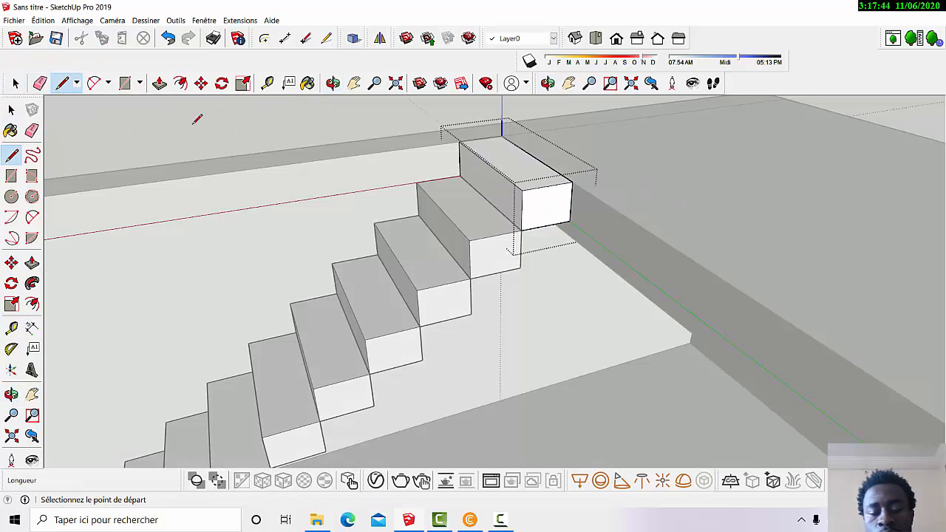
pyautogui.click(522, 198)
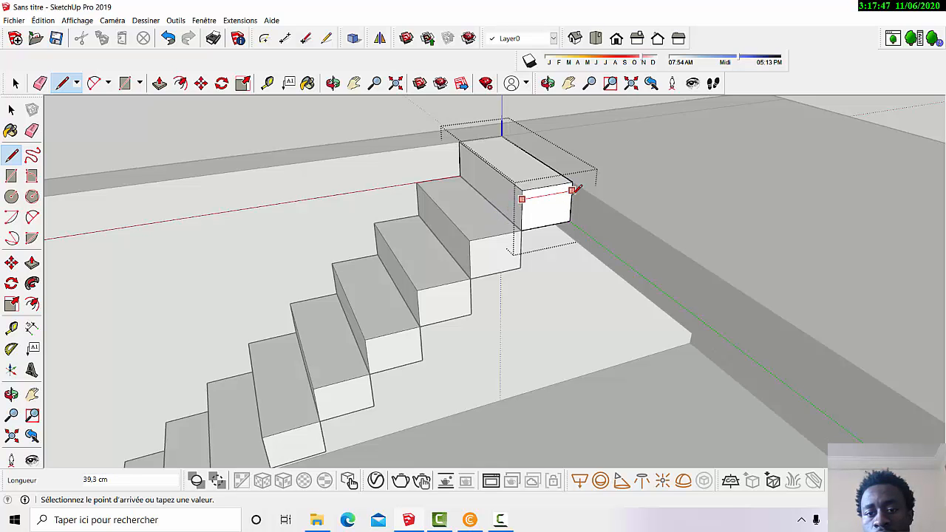
pyautogui.click(572, 190)
# Examine the end faces of all the stair steps for the line drawn inside the marche component
pyautogui.scroll(-2, 575, 189)
pyautogui.scroll(-2, 561, 190)
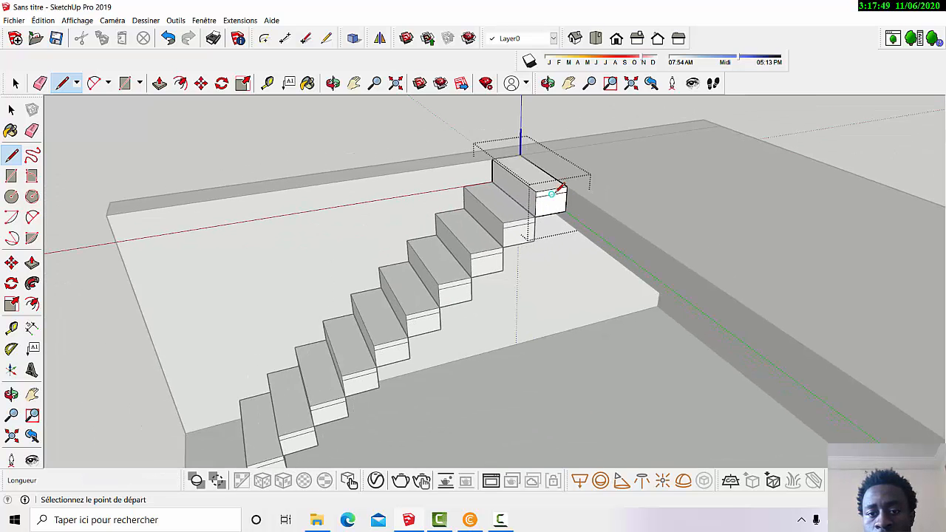
pyautogui.scroll(-1, 552, 194)
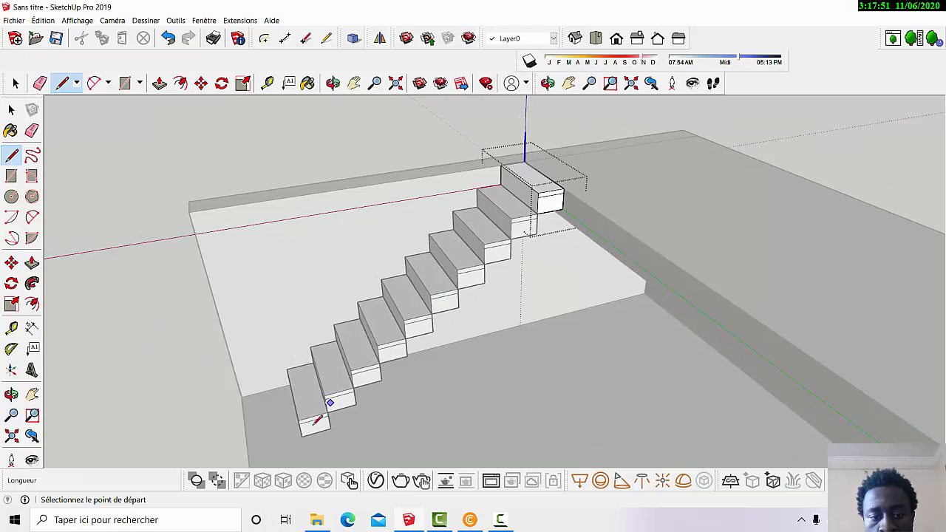
pyautogui.scroll(-2, 475, 253)
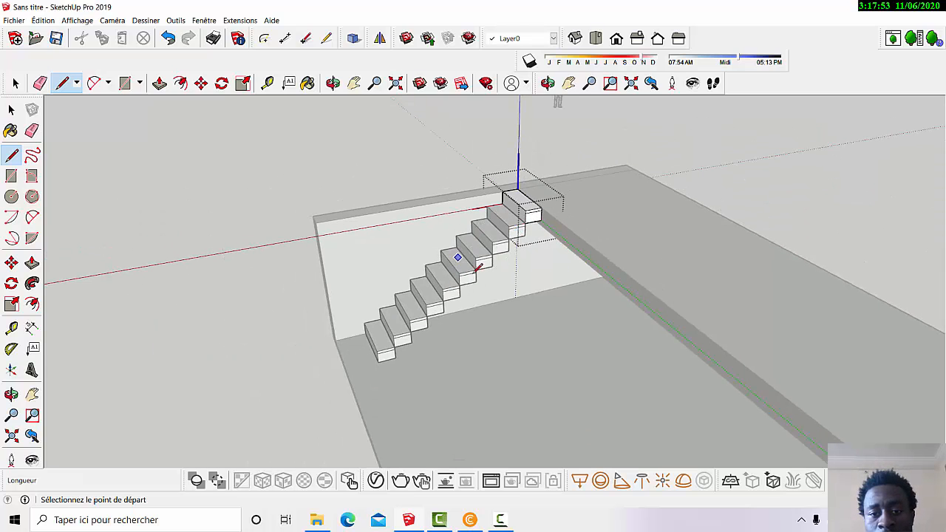
pyautogui.scroll(-3, 493, 220)
pyautogui.scroll(5, 486, 244)
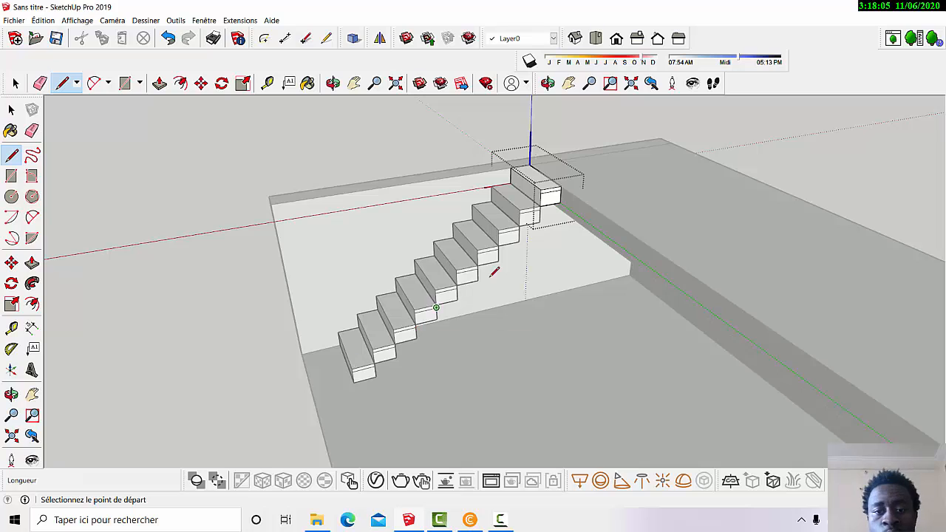
pyautogui.scroll(2, 465, 283)
# Leave the marche component's editing and return to the whole model
pyautogui.click(141, 172)
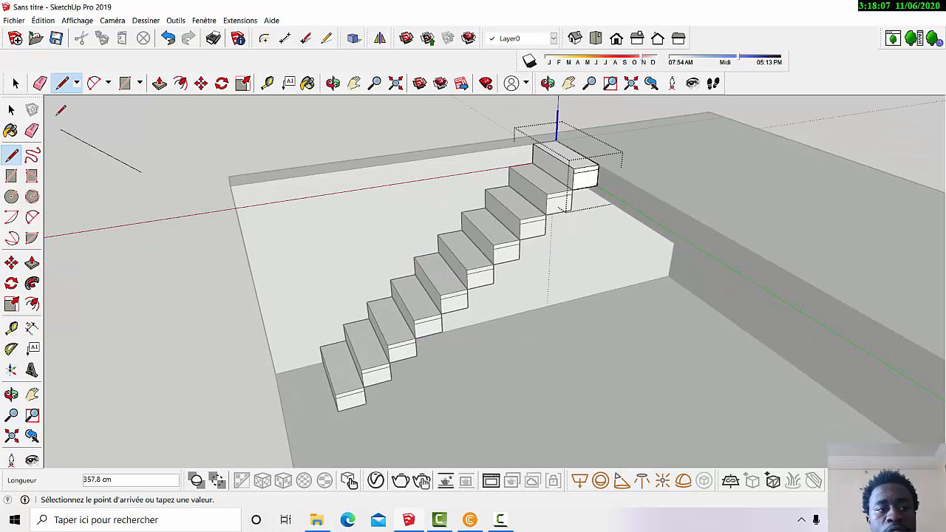
pyautogui.press('Escape')
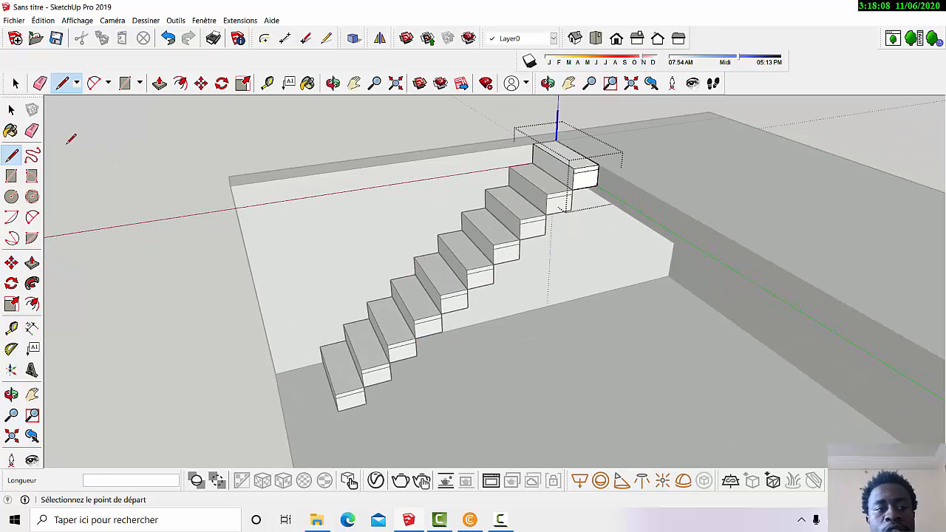
pyautogui.click(16, 83)
pyautogui.click(171, 188)
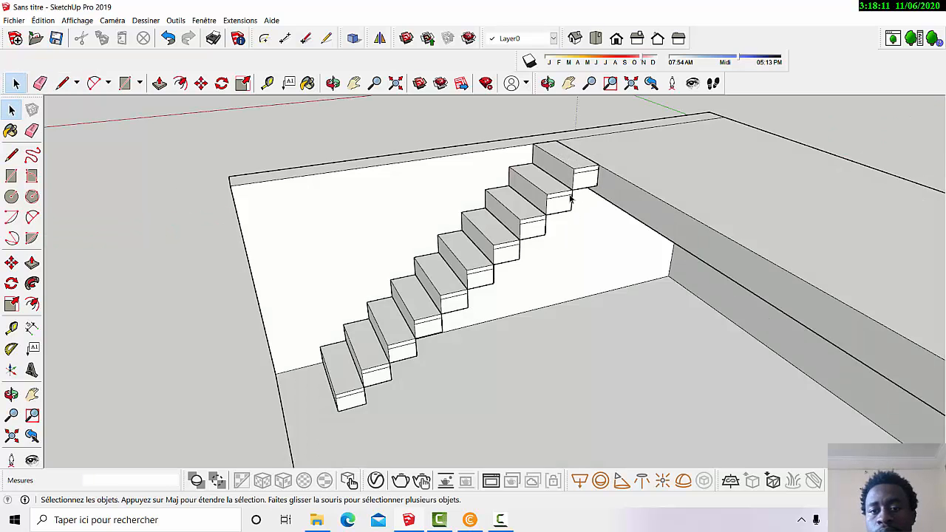
# Draw a diagonal line about 445 cm long from the top step's lower outer corner to the bottom step's lower outer corner
pyautogui.scroll(1, 570, 198)
pyautogui.scroll(-2, 579, 159)
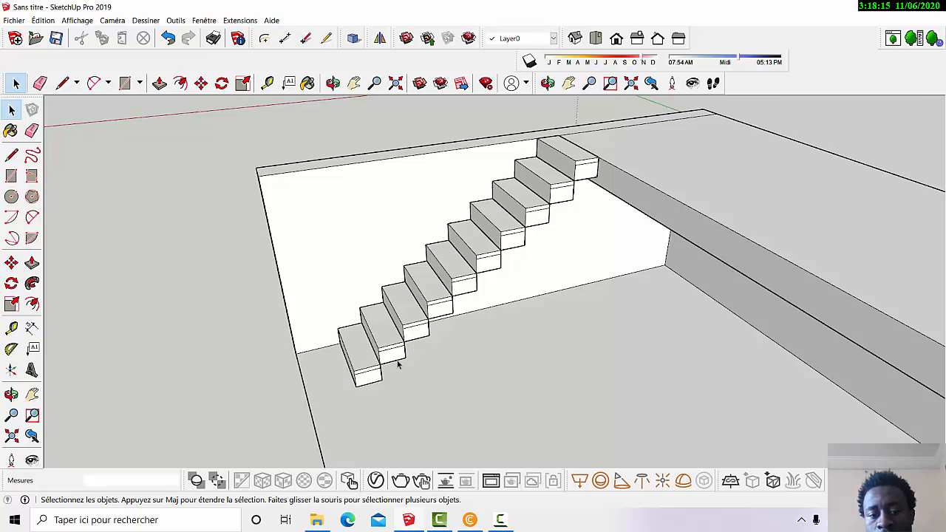
pyautogui.scroll(1, 397, 363)
pyautogui.scroll(-1, 371, 406)
pyautogui.scroll(-1, 441, 296)
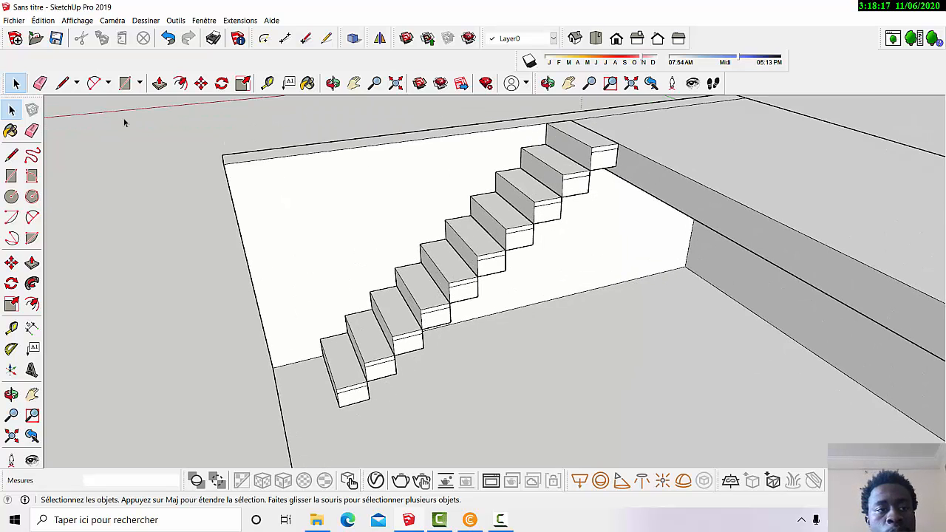
pyautogui.click(65, 86)
pyautogui.scroll(1, 682, 196)
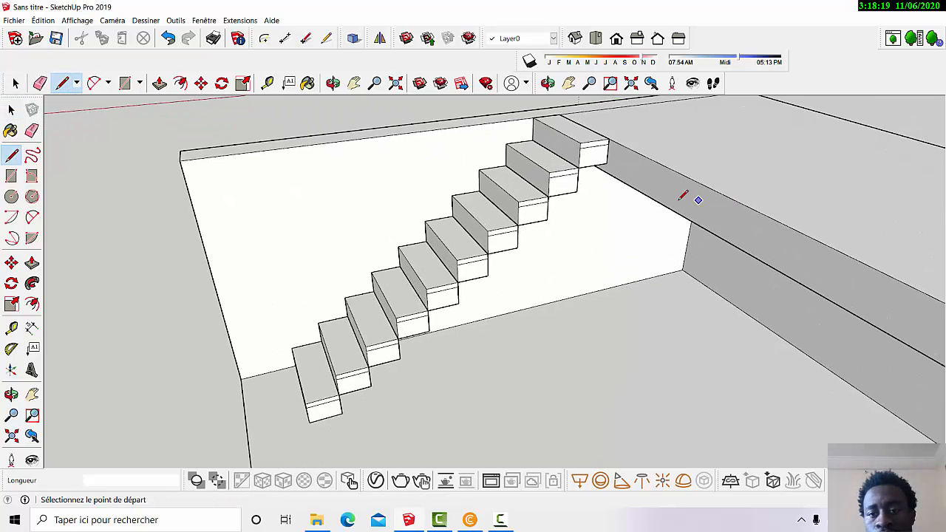
pyautogui.click(606, 162)
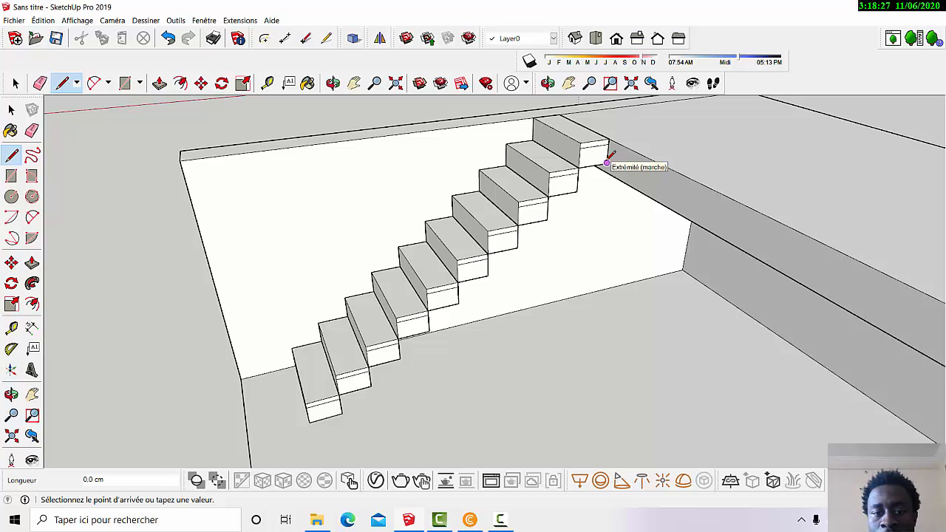
pyautogui.click(341, 413)
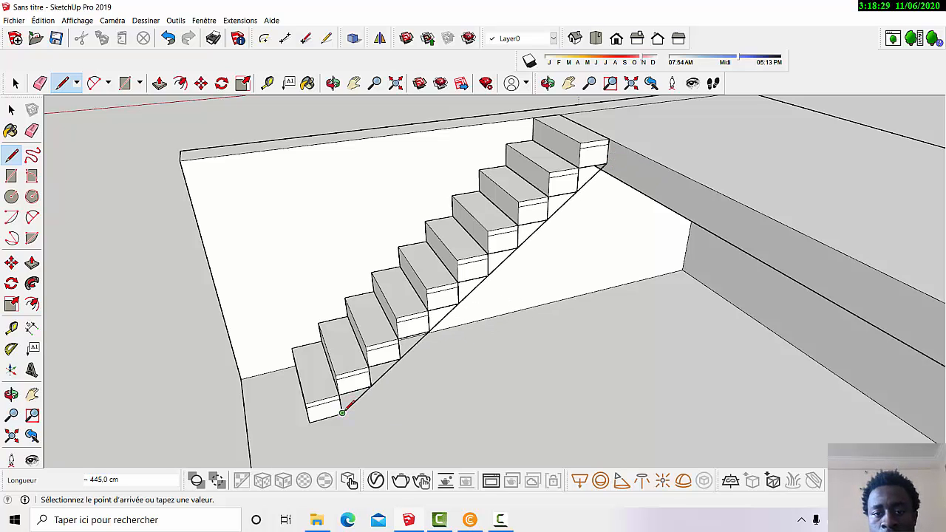
pyautogui.press('Escape')
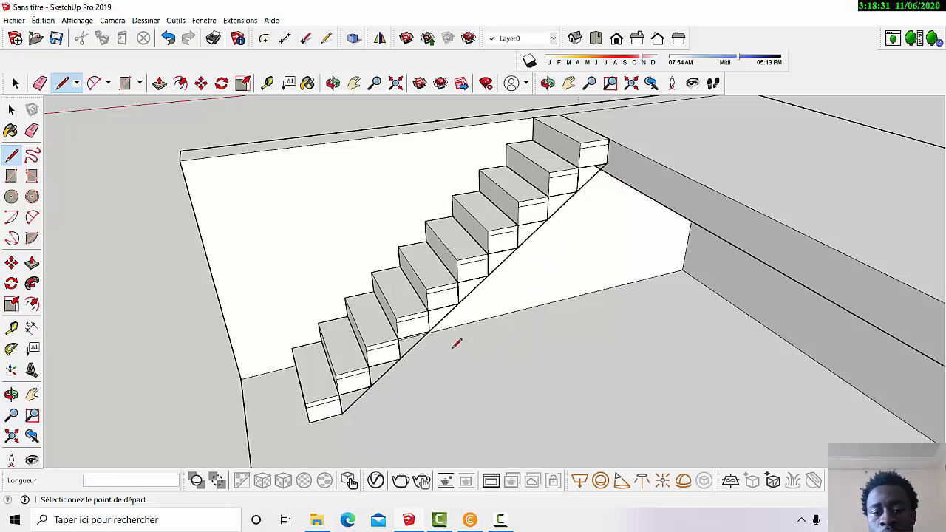
# Trace the triangular gap beneath the top step with lines along its vertical side, the diagonal and the step's lower edge to form a face
pyautogui.scroll(5, 621, 162)
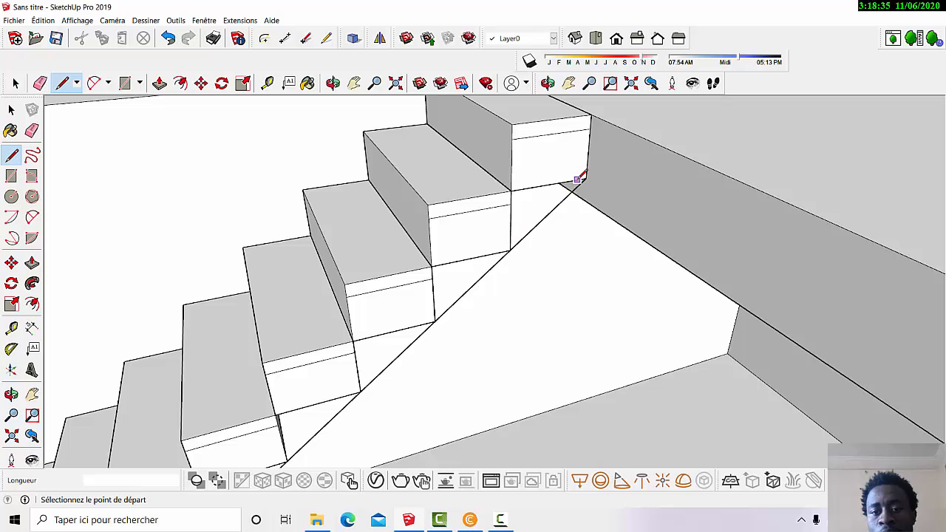
pyautogui.scroll(-2, 560, 192)
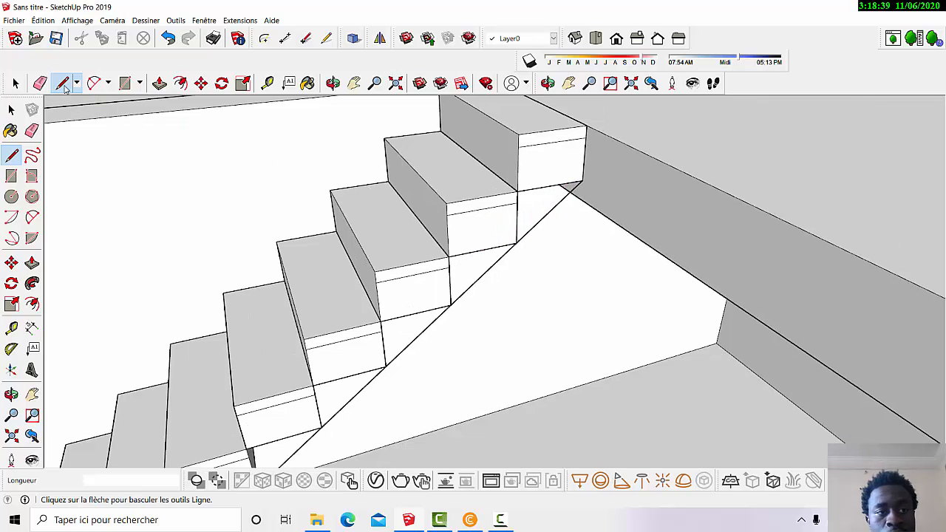
pyautogui.scroll(1, 537, 190)
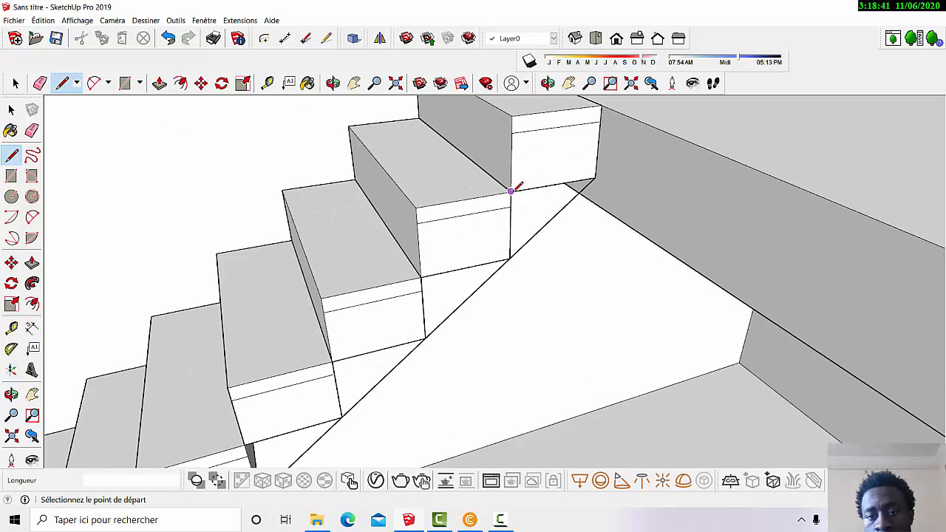
pyautogui.click(511, 191)
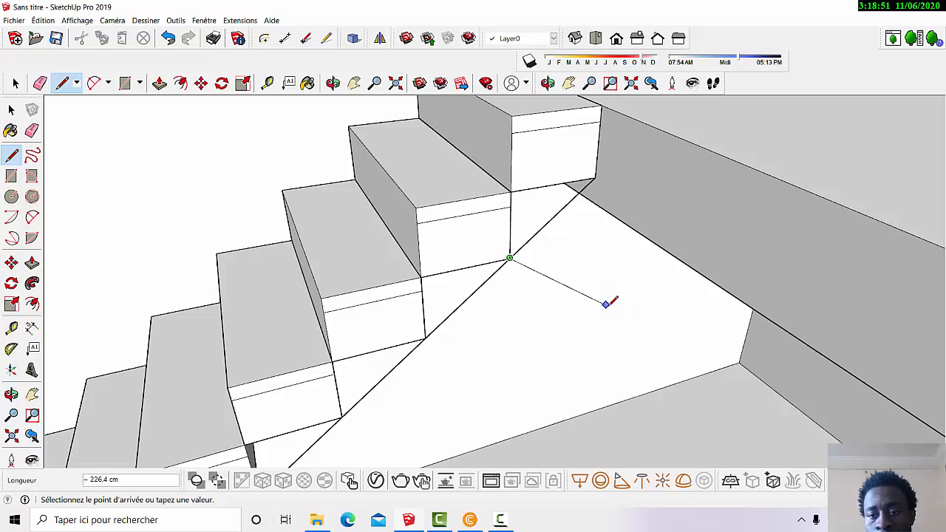
pyautogui.click(597, 177)
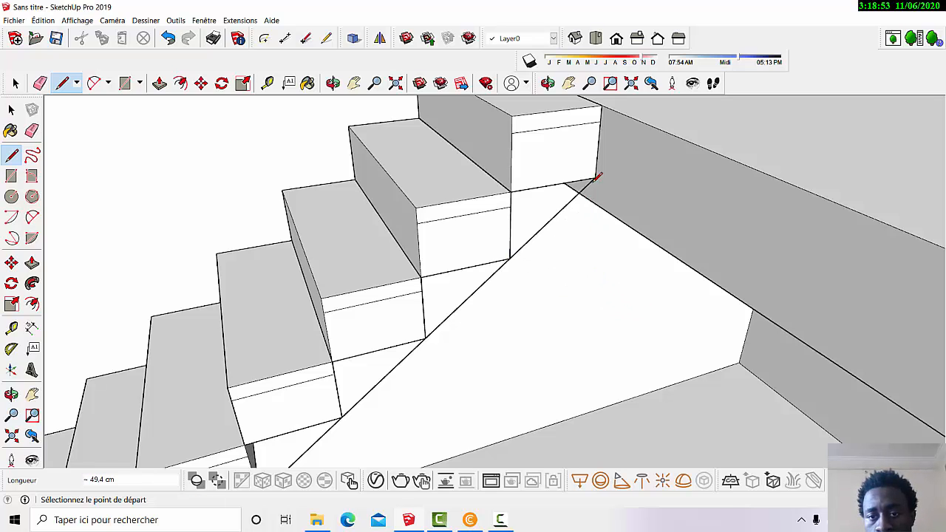
pyautogui.click(596, 178)
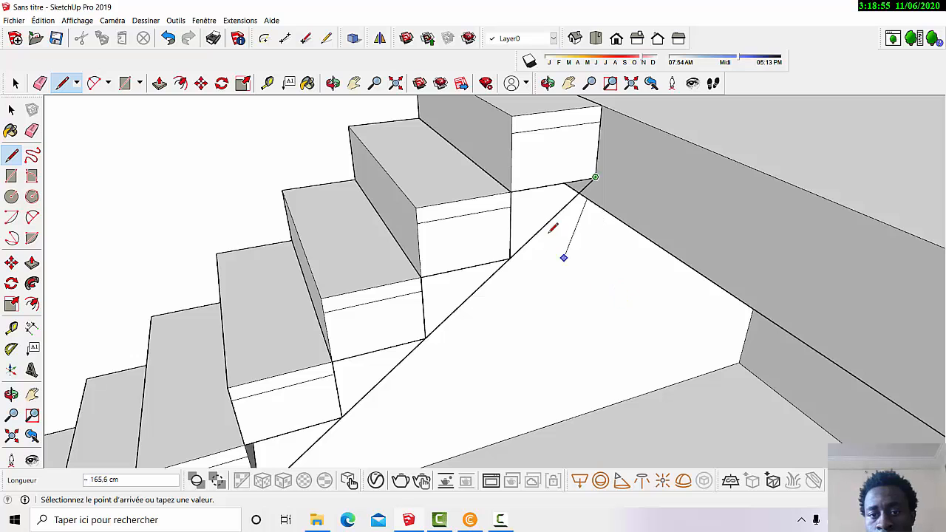
pyautogui.click(513, 190)
# Examine the triangular gaps between the stair steps and the diagonal line along the whole flight
pyautogui.scroll(-5, 572, 186)
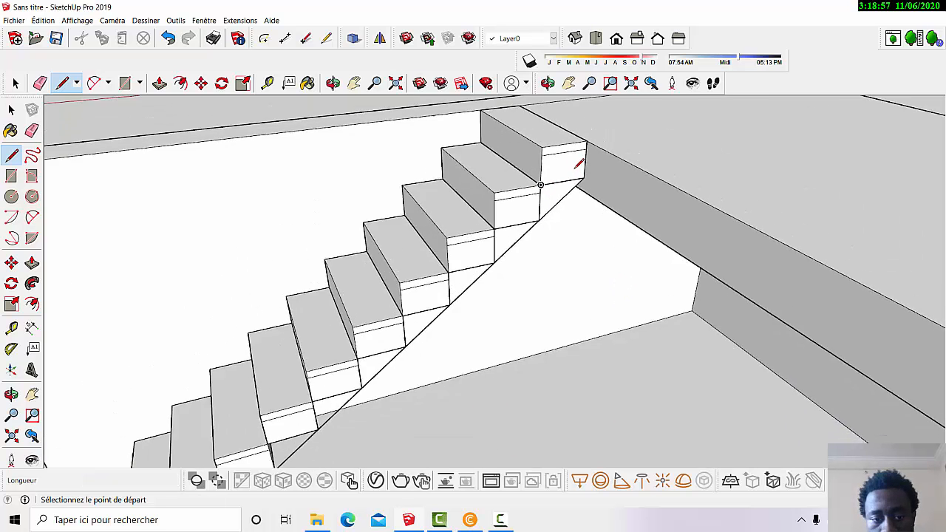
pyautogui.scroll(6, 441, 281)
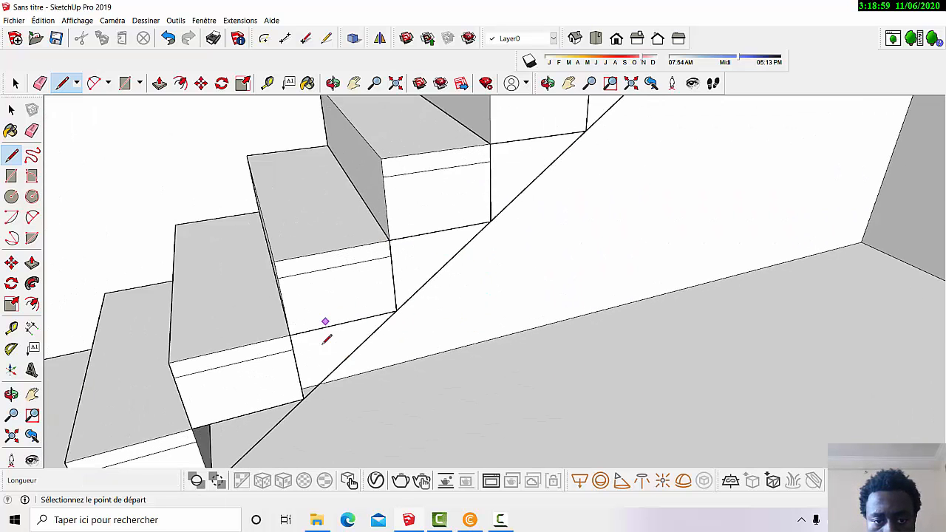
pyautogui.scroll(-5, 436, 344)
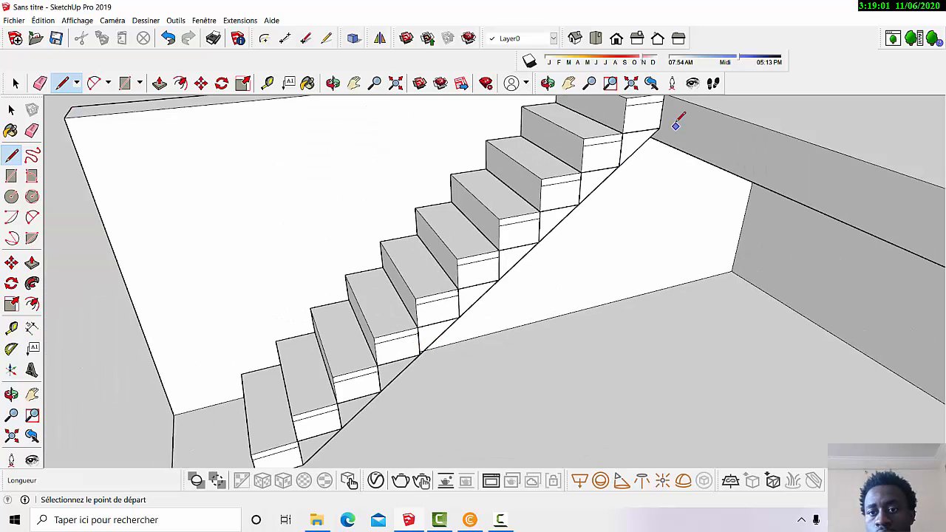
pyautogui.scroll(5, 677, 124)
pyautogui.scroll(-5, 600, 138)
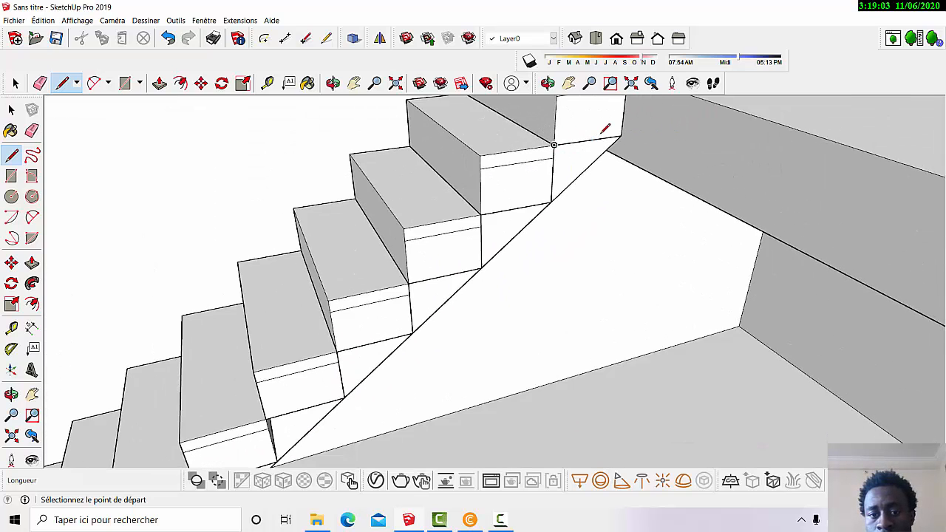
pyautogui.scroll(2, 572, 187)
pyautogui.scroll(-4, 545, 154)
pyautogui.scroll(-2, 553, 142)
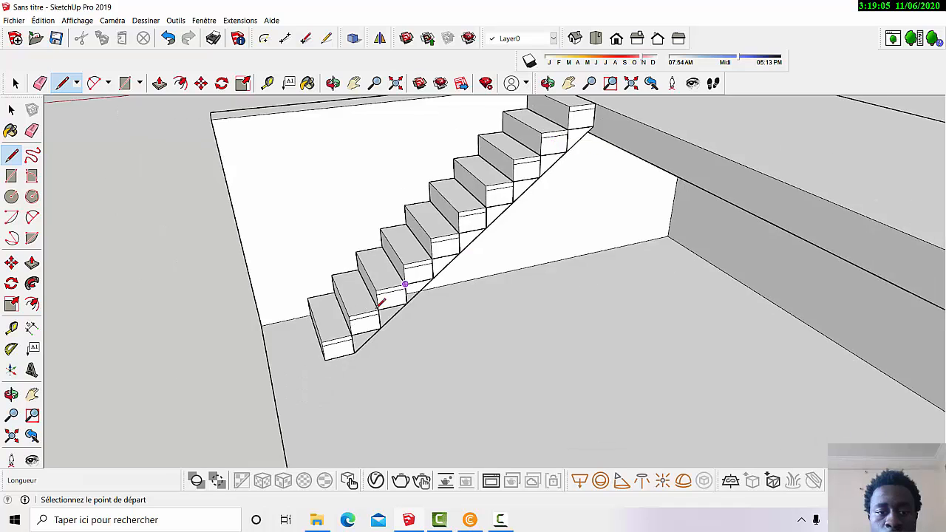
# Trace the triangular gap beneath the second-lowest step down to the diagonal, closing it with a 39.3 cm top edge to form a face
pyautogui.scroll(6, 382, 323)
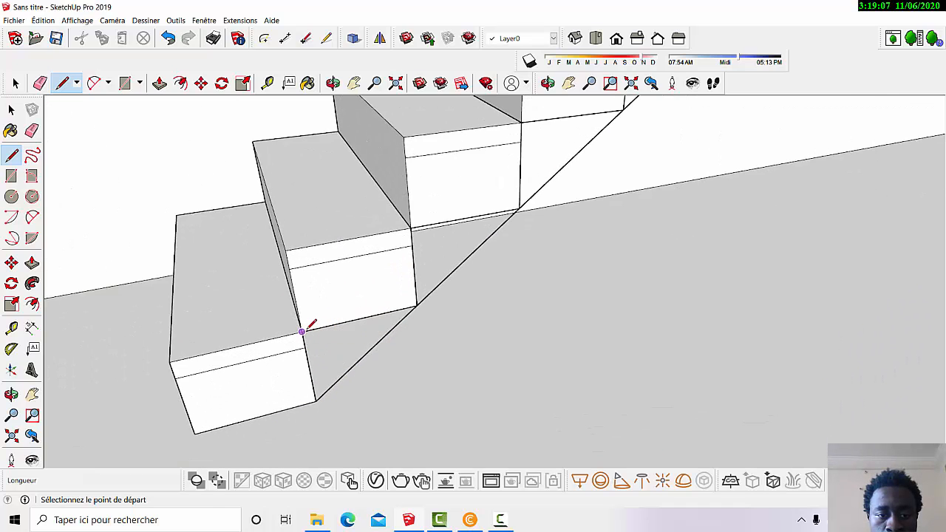
pyautogui.click(301, 331)
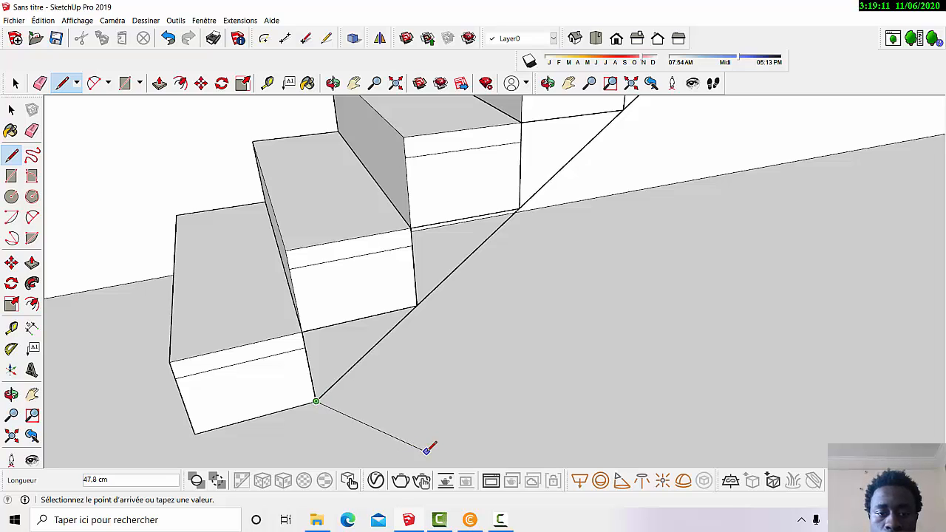
pyautogui.click(417, 305)
pyautogui.click(416, 304)
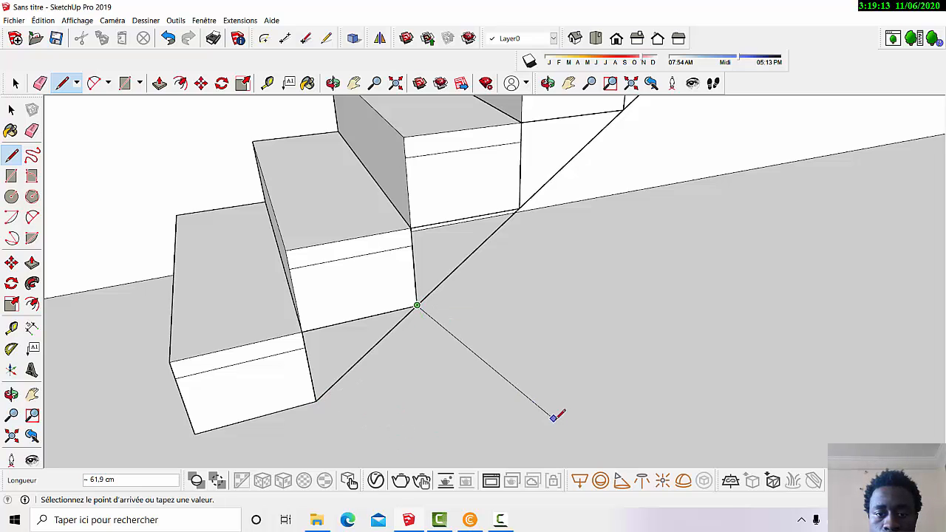
pyautogui.click(302, 331)
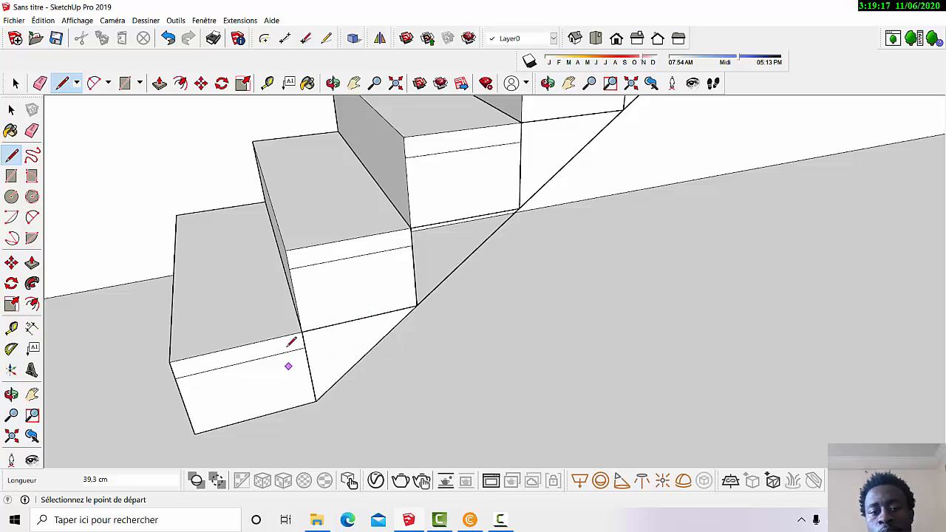
# Push/Pull the lowest triangular face 119.6 cm under the second-lowest step to the wall behind the staircase
pyautogui.scroll(-5, 296, 336)
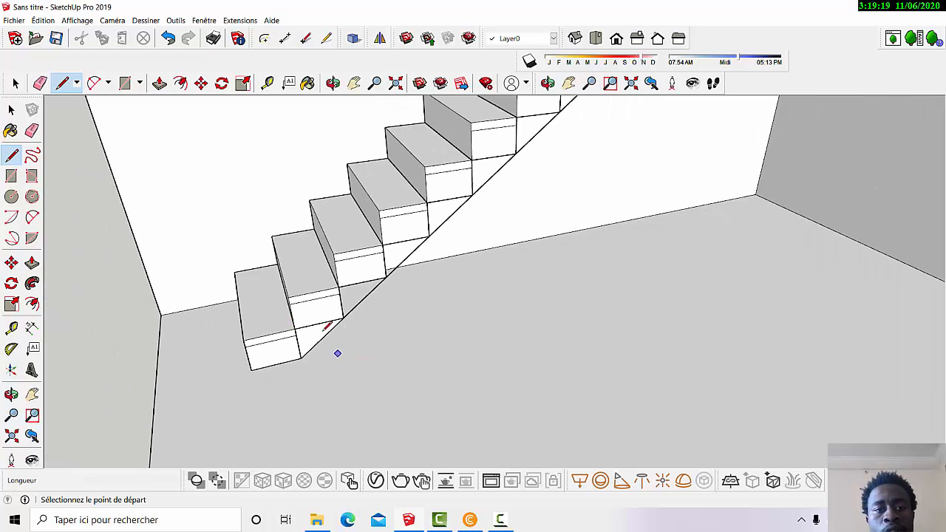
pyautogui.click(332, 83)
pyautogui.moveTo(332, 146)
pyautogui.mouseDown()
pyautogui.moveTo(321, 133)
pyautogui.moveTo(329, 142)
pyautogui.mouseUp()
pyautogui.moveTo(370, 315); pyautogui.dragTo(274, 248)
pyautogui.scroll(5, 338, 300)
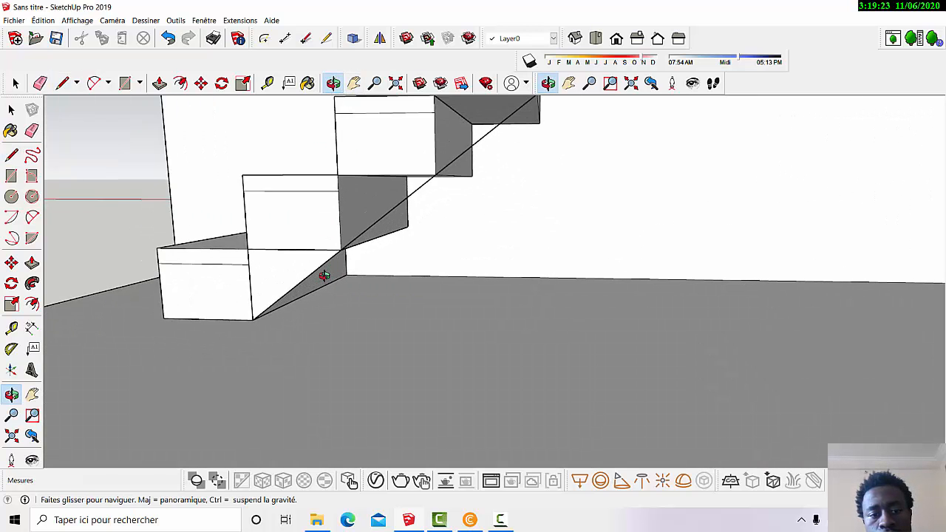
pyautogui.moveTo(323, 275); pyautogui.dragTo(304, 247)
pyautogui.scroll(8, 306, 244)
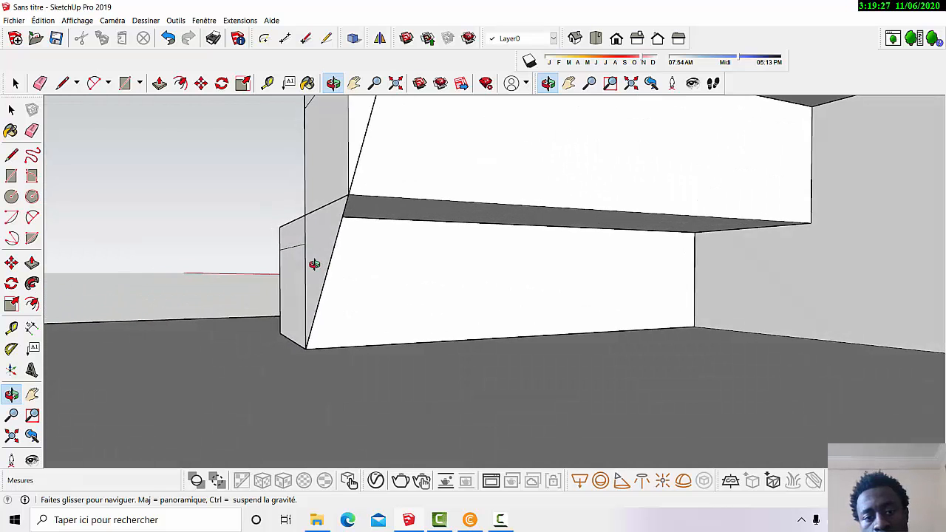
pyautogui.moveTo(403, 319); pyautogui.dragTo(387, 306)
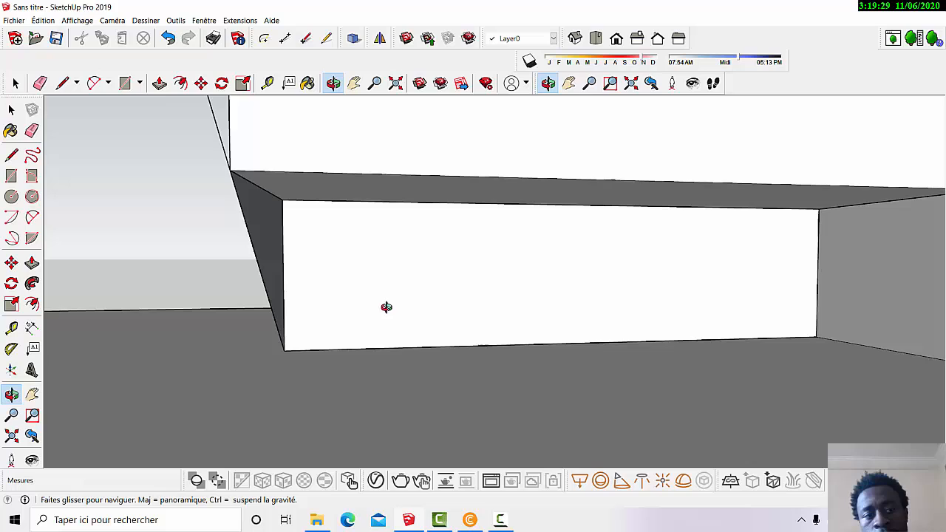
pyautogui.click(158, 83)
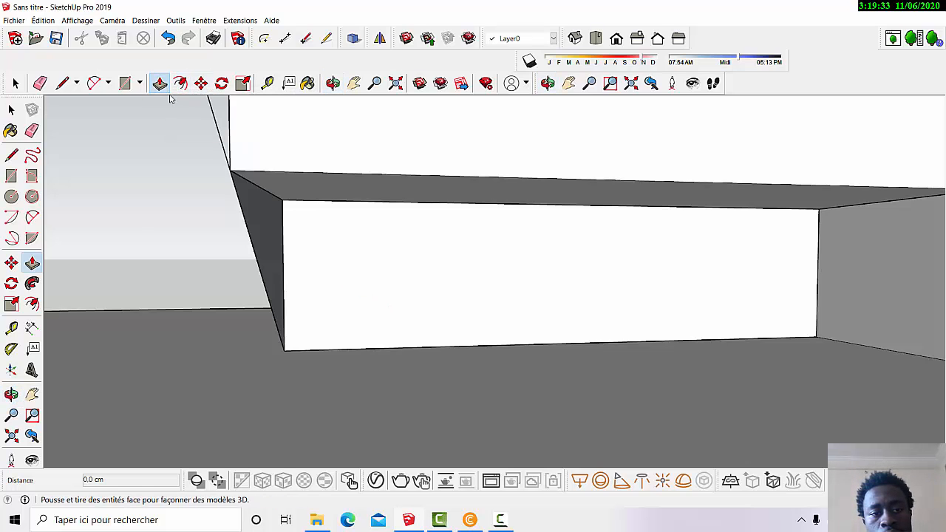
pyautogui.click(268, 245)
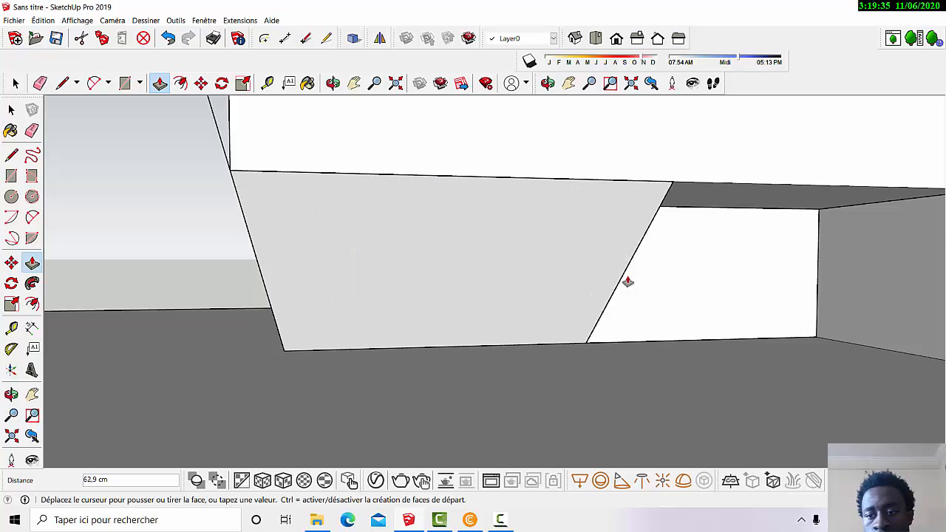
pyautogui.click(857, 345)
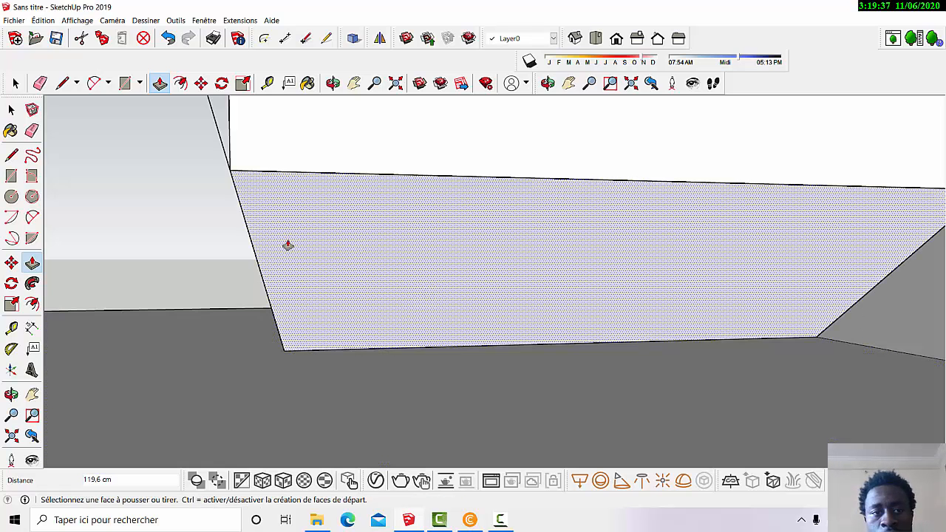
# Examine the staircase's outer side, comparing the filled gap at the bottom with the other gaps along the diagonal
pyautogui.click(333, 83)
pyautogui.moveTo(391, 164); pyautogui.dragTo(572, 321)
pyautogui.scroll(-3, 555, 354)
pyautogui.scroll(-3, 560, 350)
pyautogui.scroll(2, 629, 271)
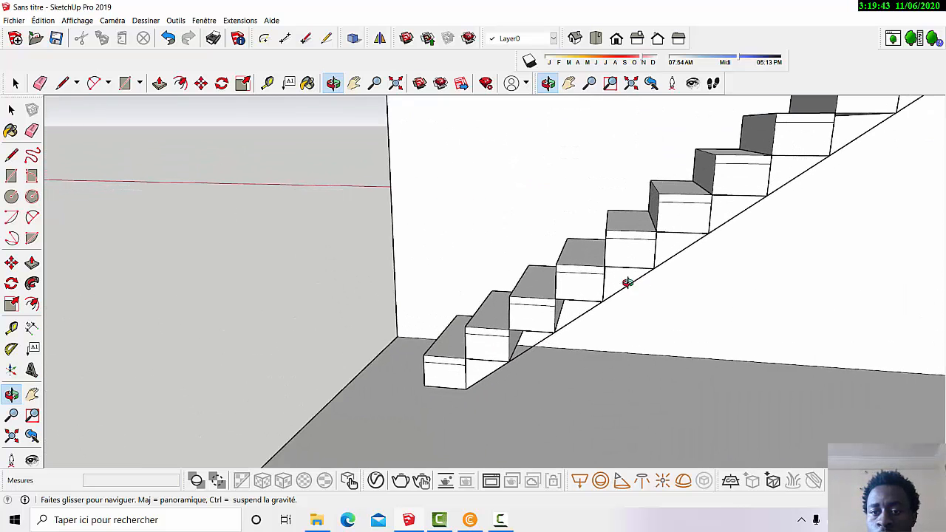
pyautogui.scroll(-3, 560, 301)
pyautogui.scroll(1, 686, 262)
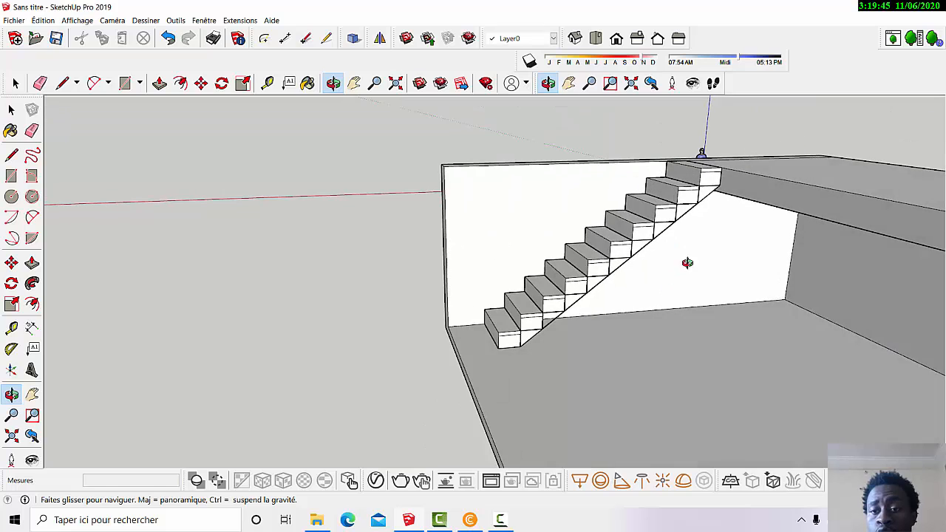
pyautogui.scroll(2, 695, 198)
pyautogui.scroll(-1, 609, 303)
pyautogui.scroll(-1, 595, 321)
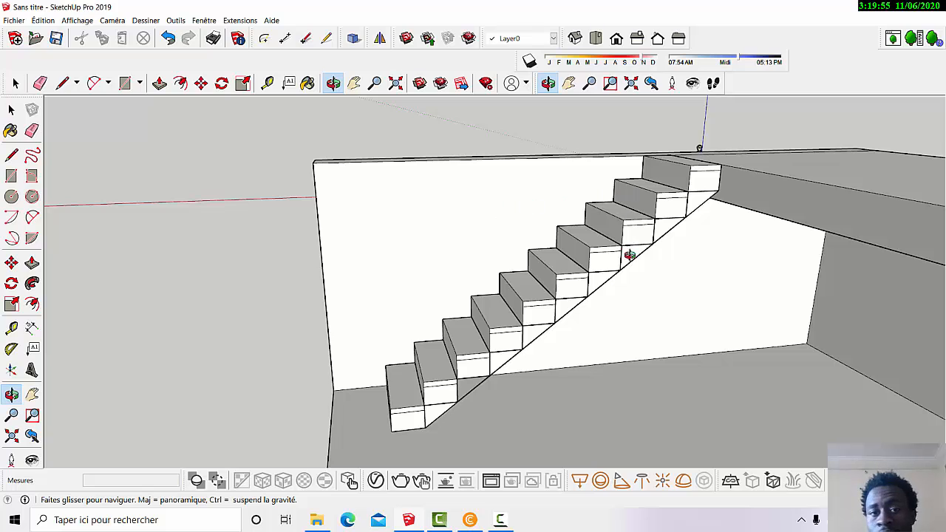
pyautogui.moveTo(589, 262); pyautogui.dragTo(582, 291)
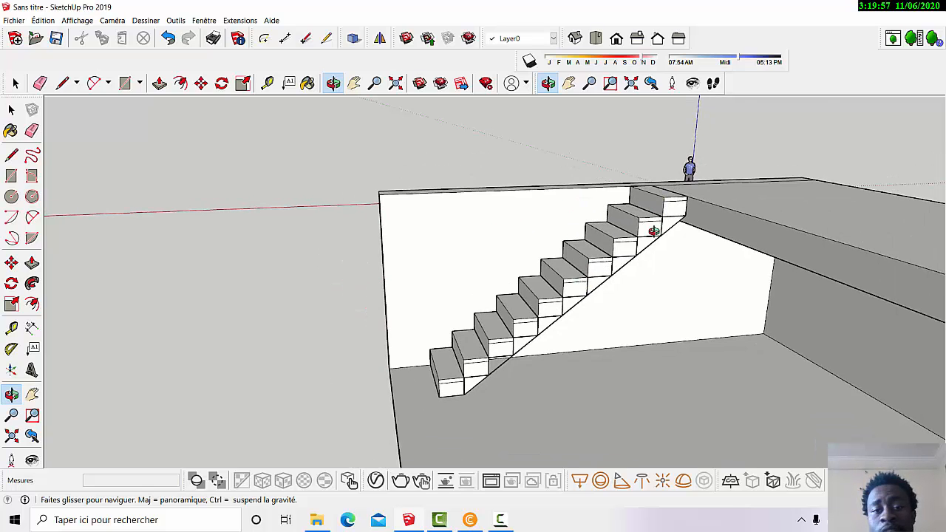